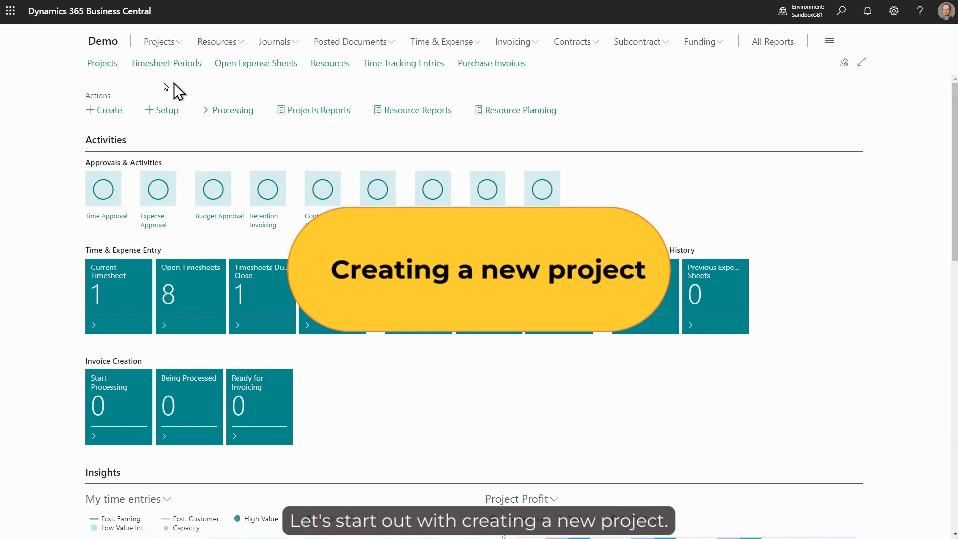
- Start a new project with the Create Project Wizard, based on the DEMO01 ERP development project template
click(114, 112)
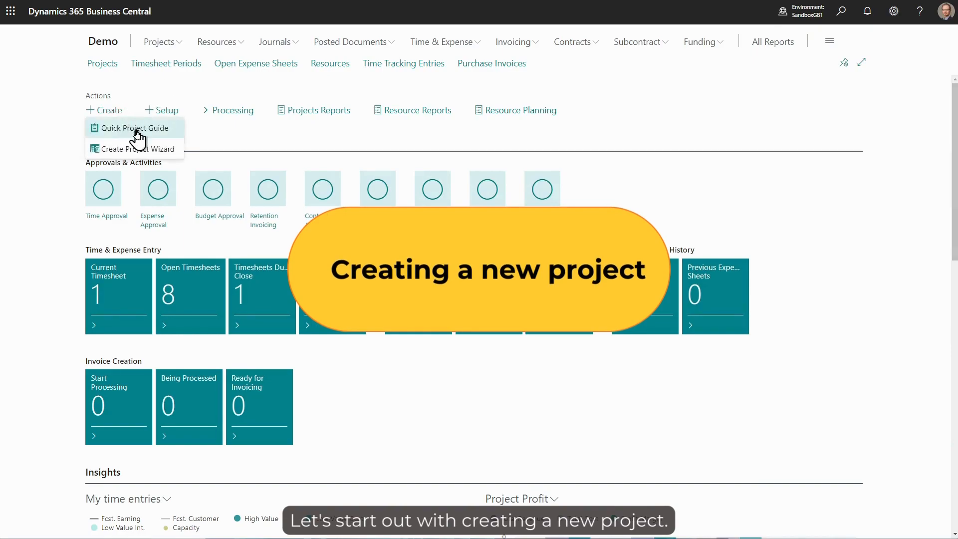
click(137, 145)
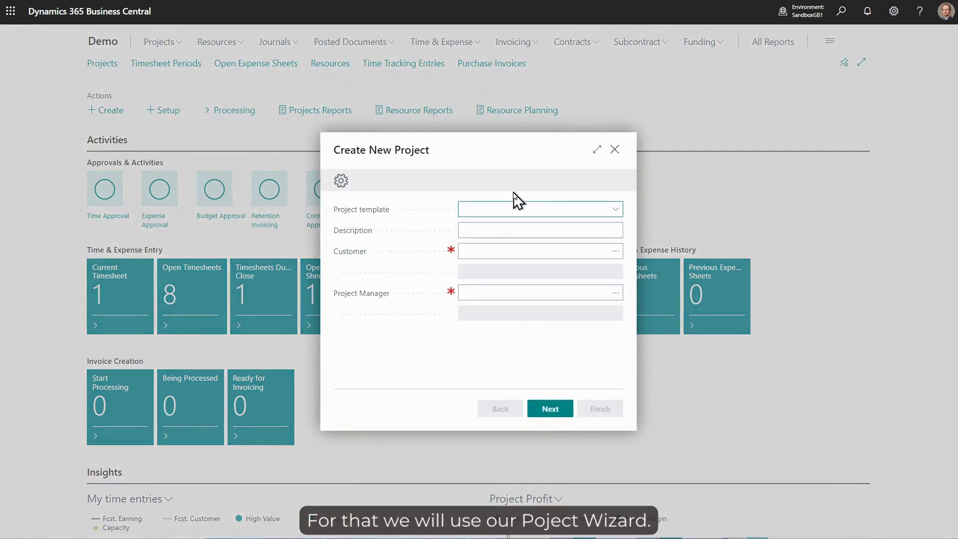
click(616, 209)
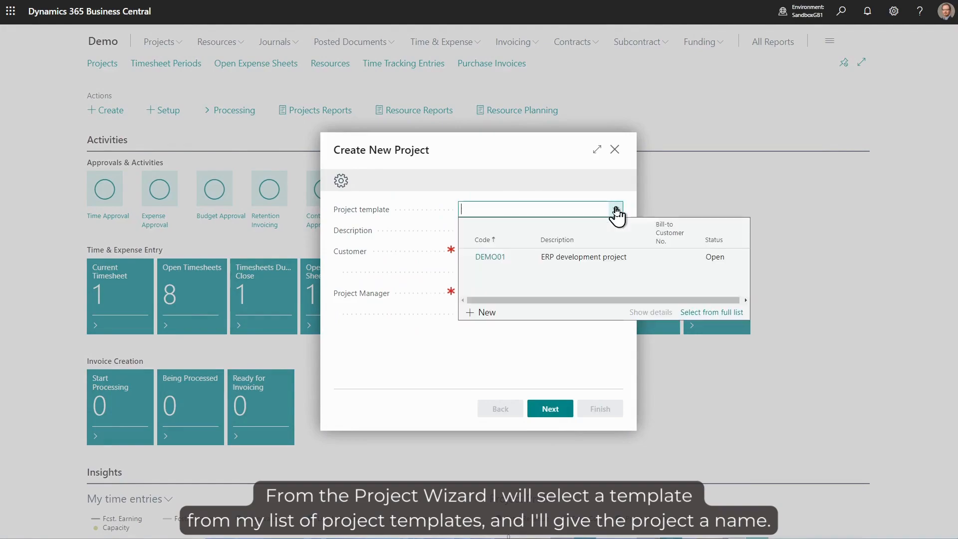
click(507, 257)
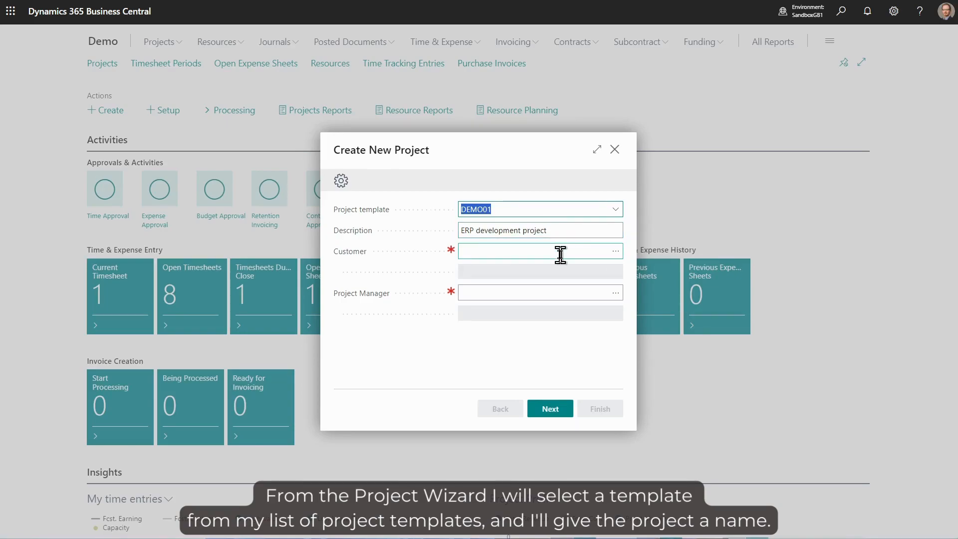
- Assign Trey Research as the project's customer and choose the second listed resource as project manager
click(560, 252)
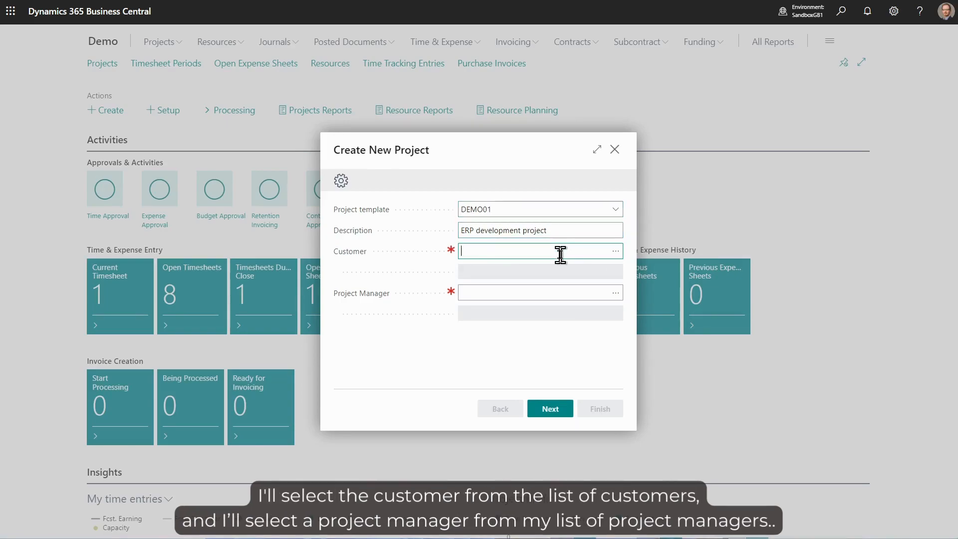
click(616, 251)
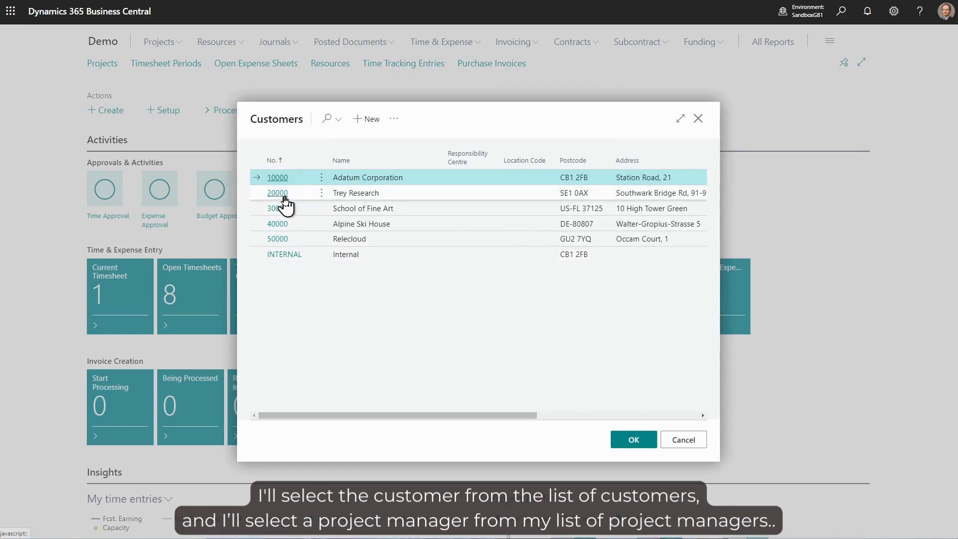
click(284, 198)
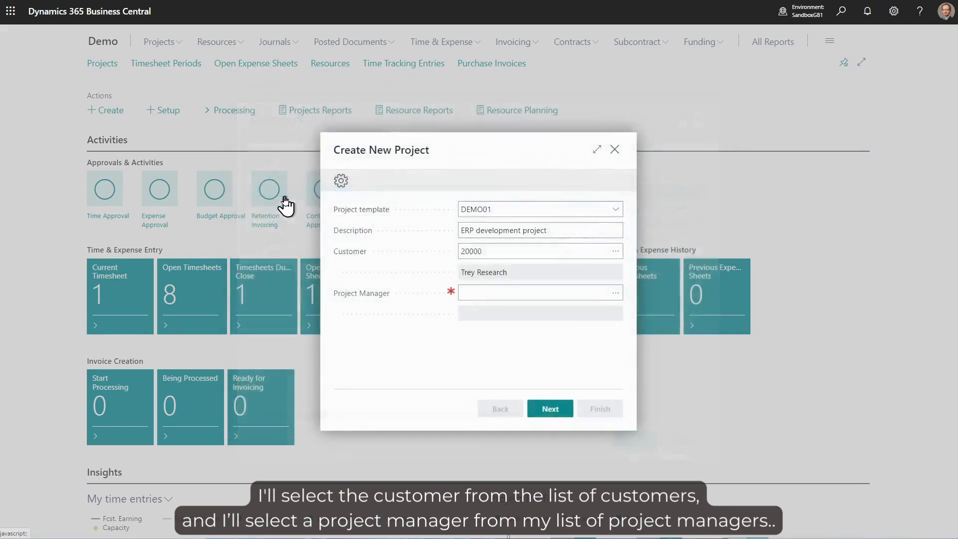
click(618, 294)
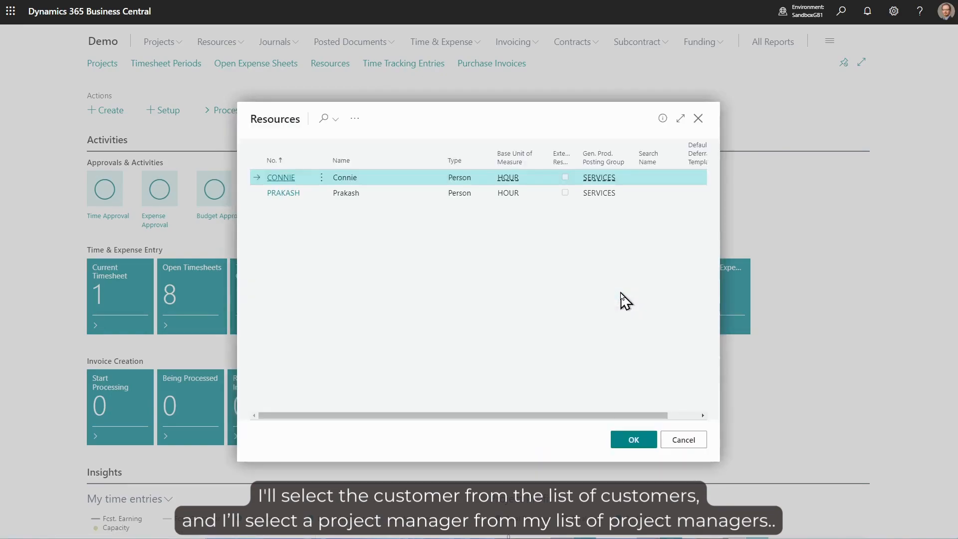
click(282, 193)
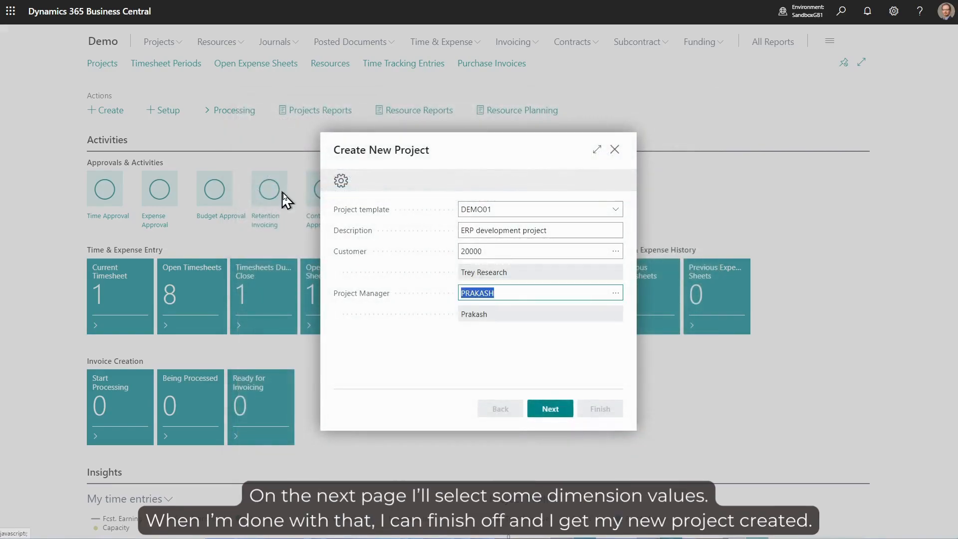
- Complete the project wizard with the department and customer group codes left blank, and open the created project
click(550, 410)
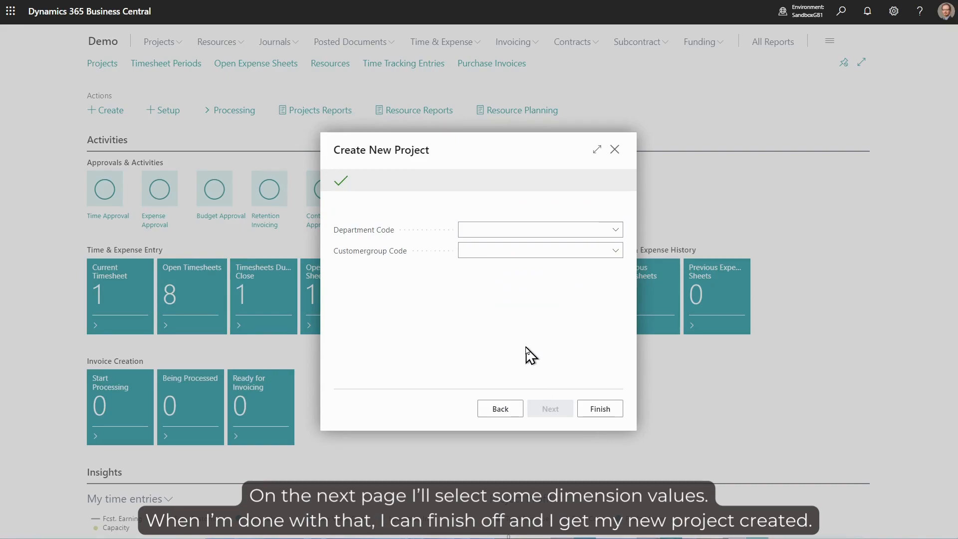
click(602, 408)
click(602, 407)
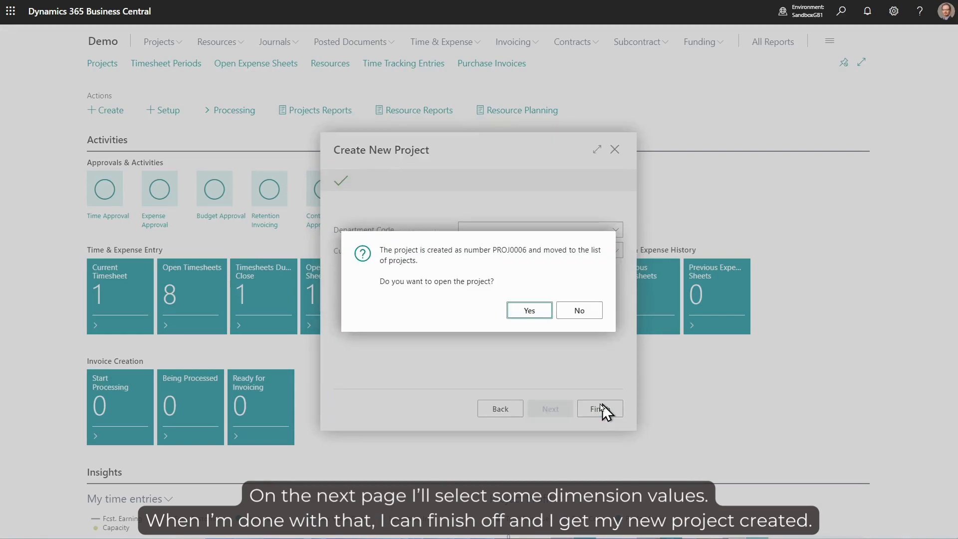
click(530, 318)
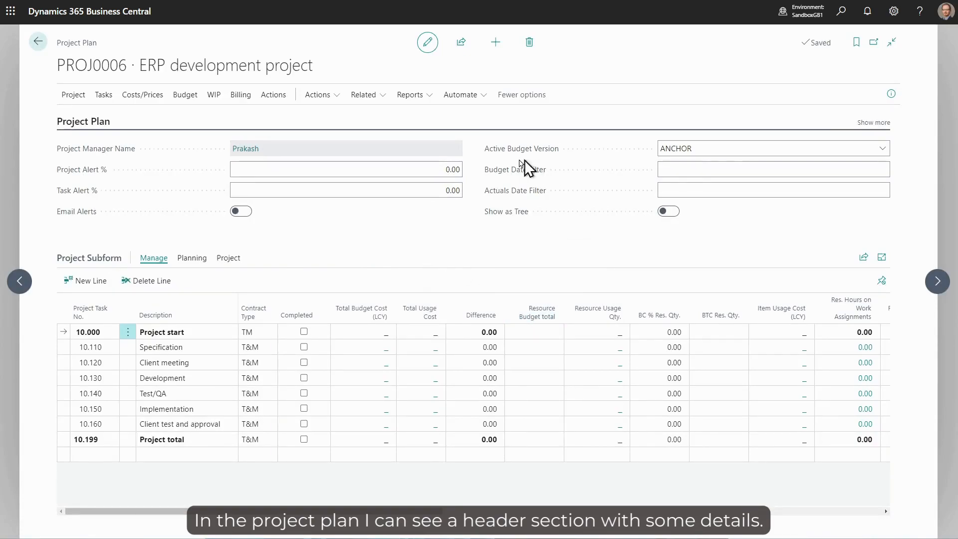
- Show the details pane of the project plan and open the project's Gantt chart
click(888, 96)
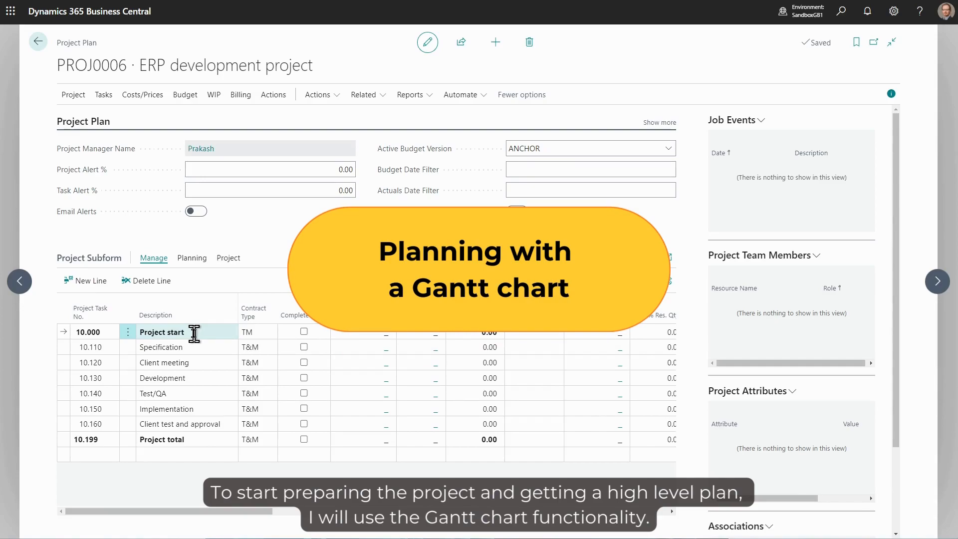
click(68, 95)
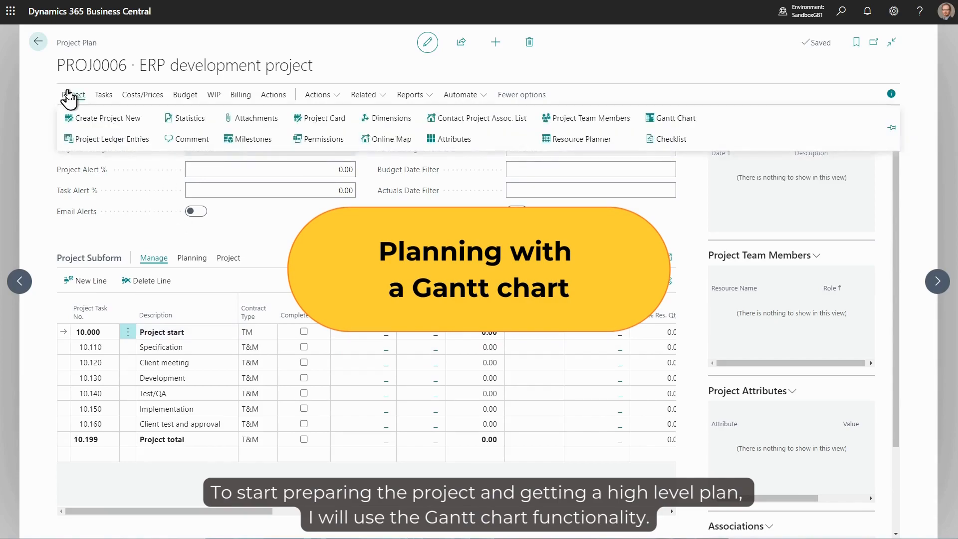
click(669, 120)
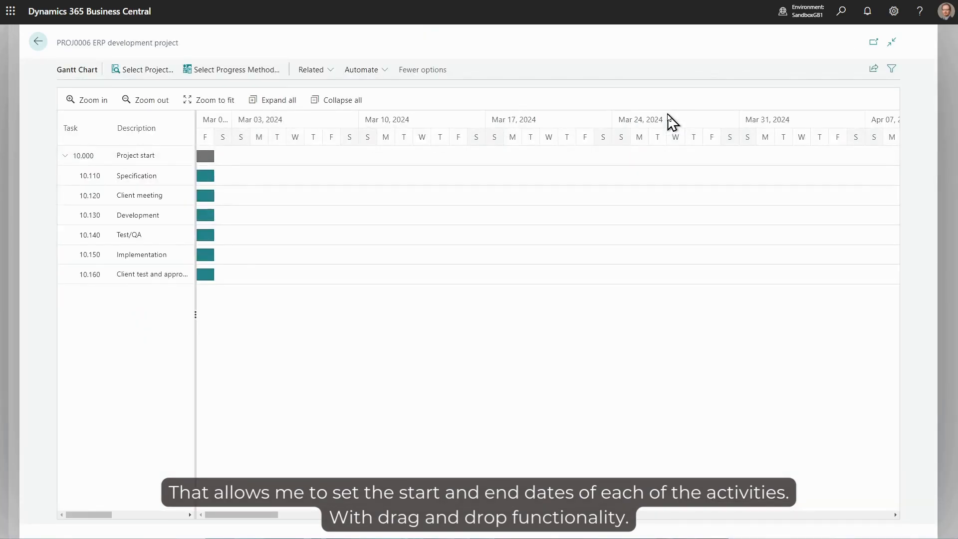
- Extend the Specification task to Mar 4, 2024 and make Client meeting depend on its completion
mouse_move(216, 175)
drag(215, 176, 271, 173)
mouse_move(364, 178)
drag(363, 177, 284, 196)
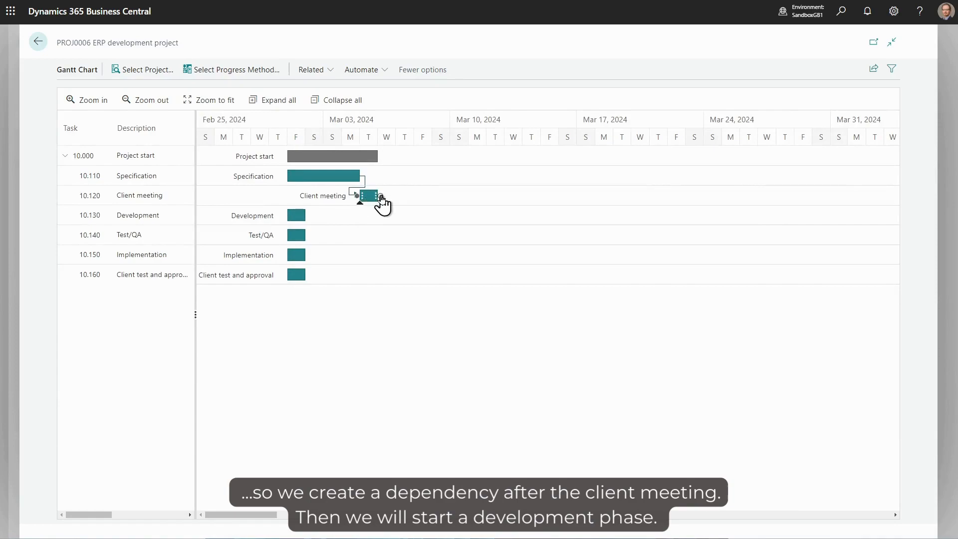
- Link Client meeting through Client test and approval sequentially, with Development ending Mar 12, Test/QA Mar 18, Implementation Mar 25 and the final task Apr 1
drag(379, 196, 285, 216)
drag(393, 214, 283, 236)
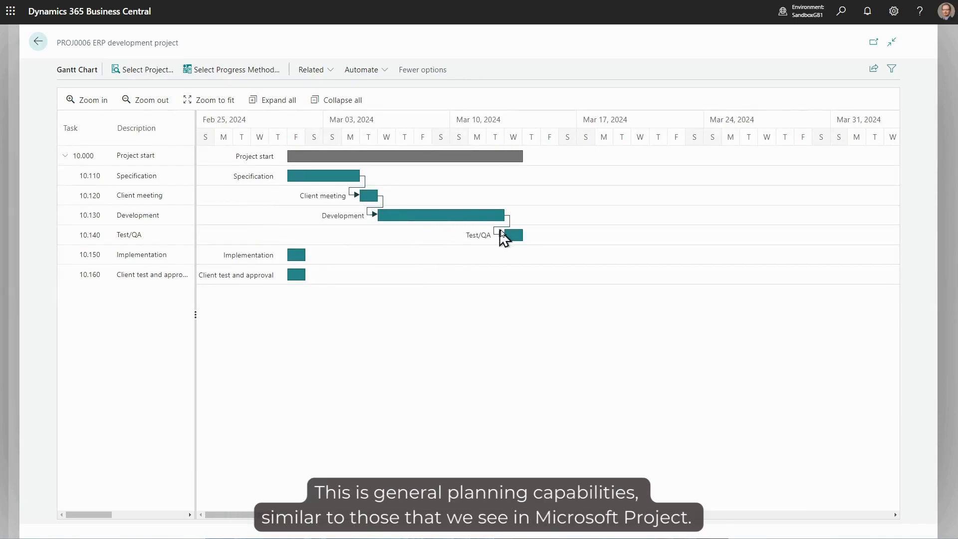
drag(524, 235, 284, 256)
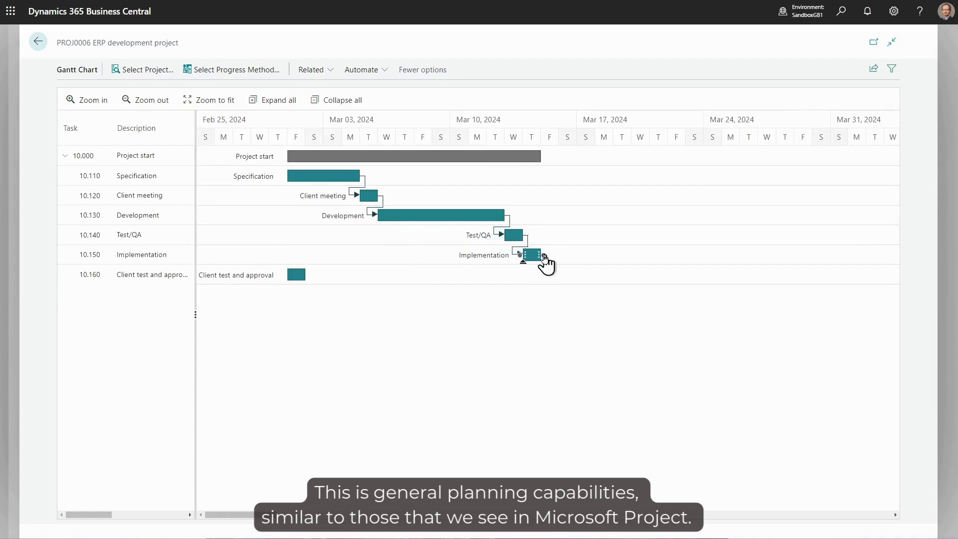
drag(544, 255, 285, 280)
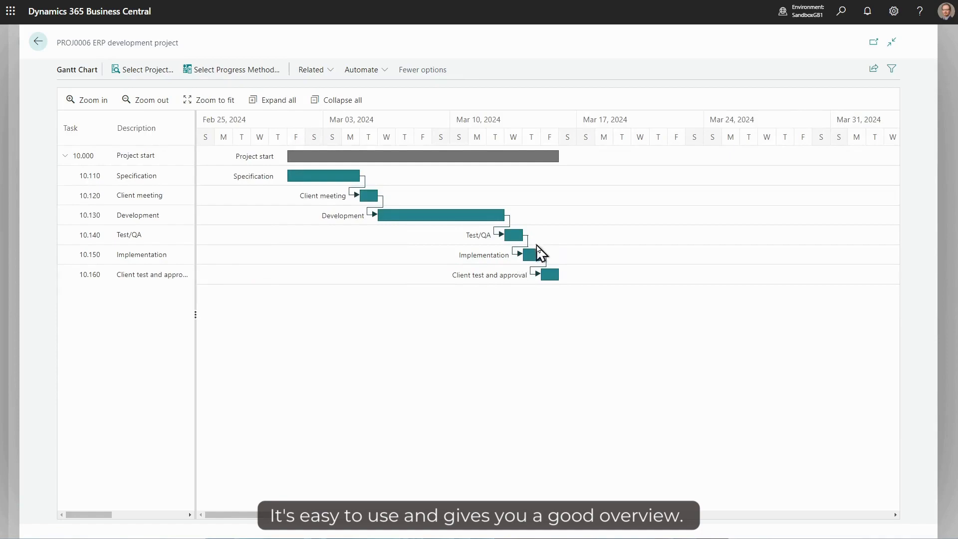
drag(524, 235, 866, 271)
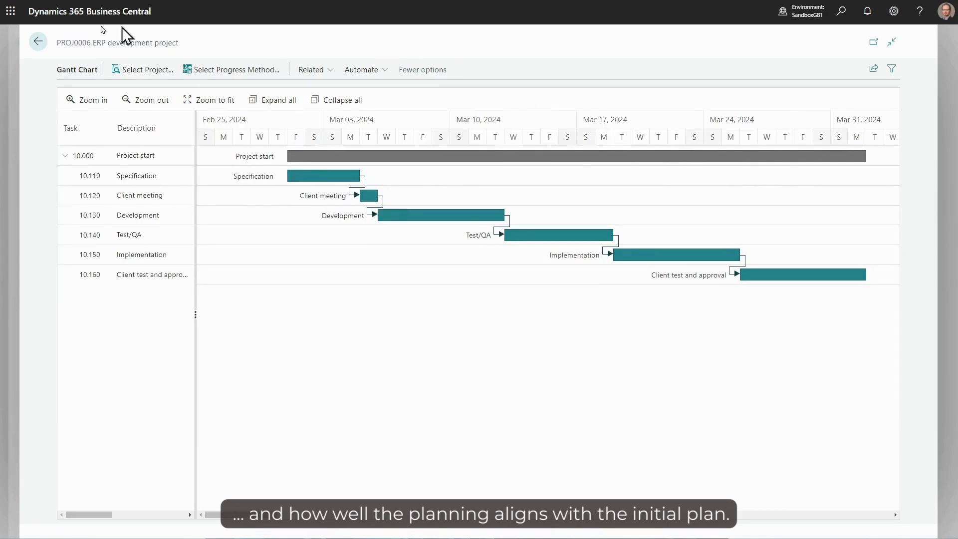
- Open the project's Budget Matrix from the project plan and check the View by periods, keeping Week
click(37, 41)
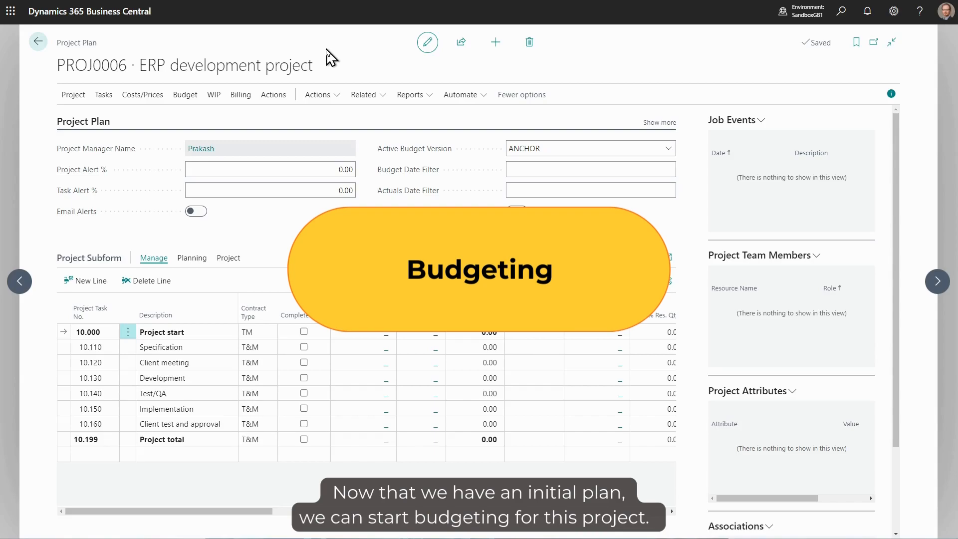
click(192, 99)
click(124, 117)
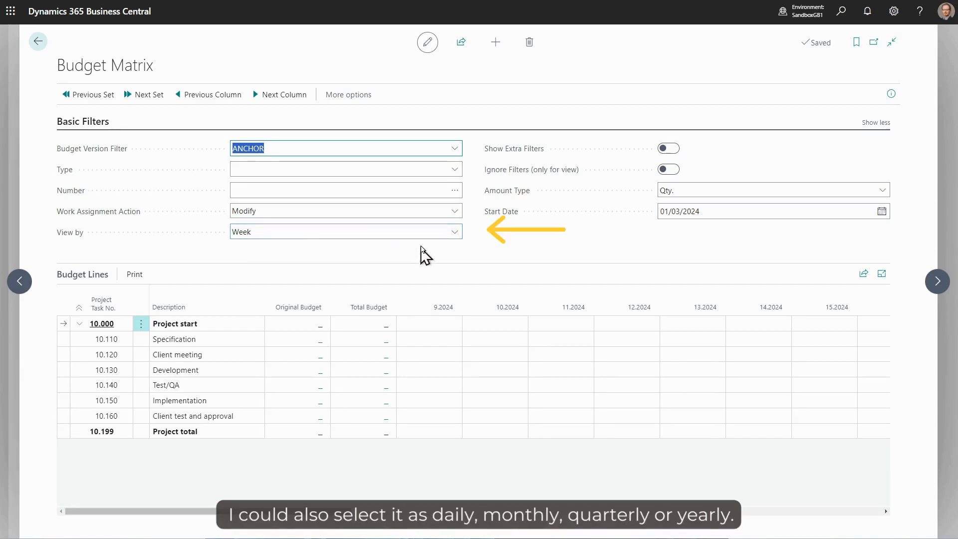
click(455, 232)
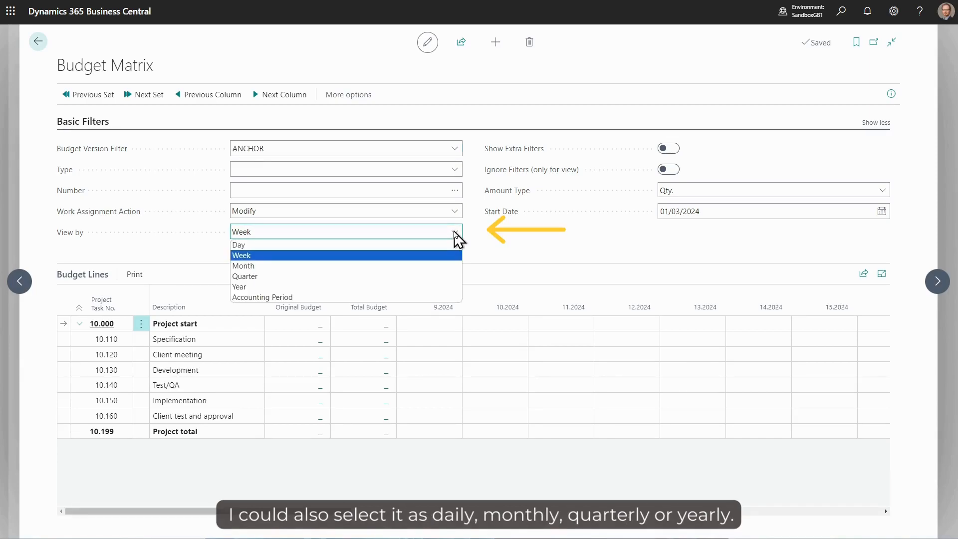
click(533, 239)
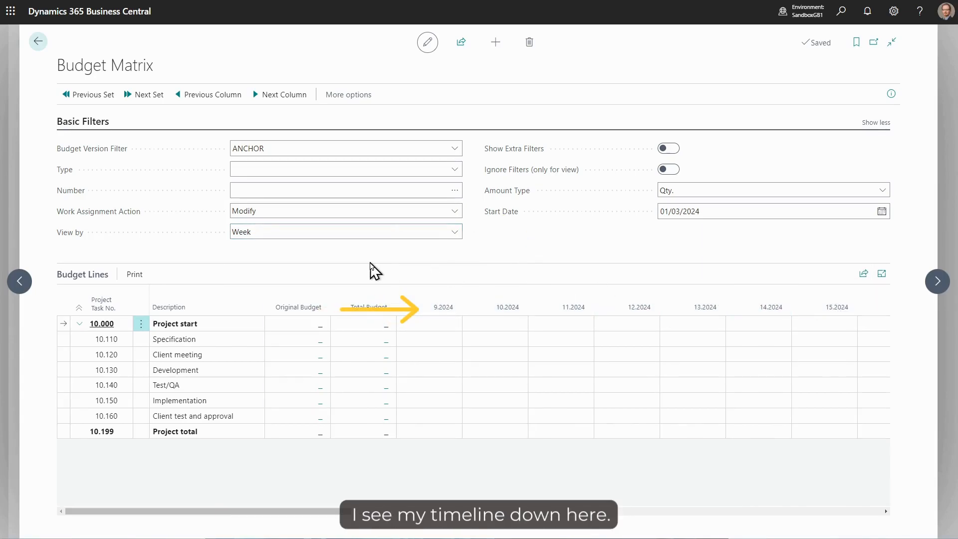
- Filter the budget by type Res.Group and choose the technicians group TECHN as its number
click(456, 170)
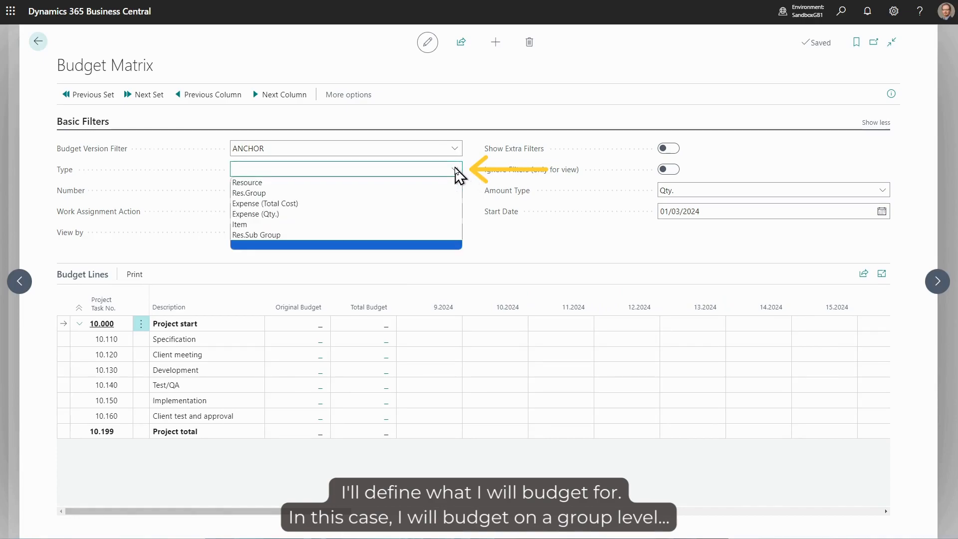
click(286, 194)
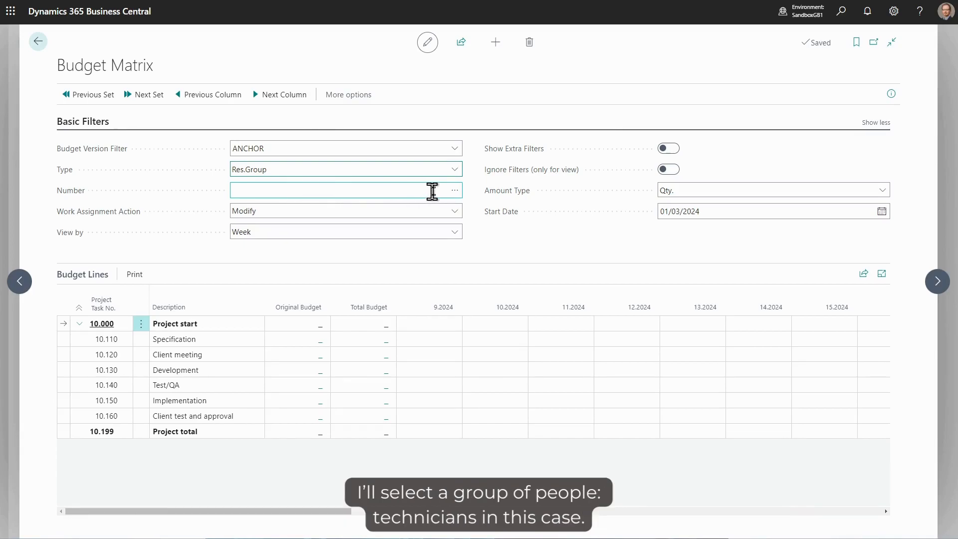
click(455, 191)
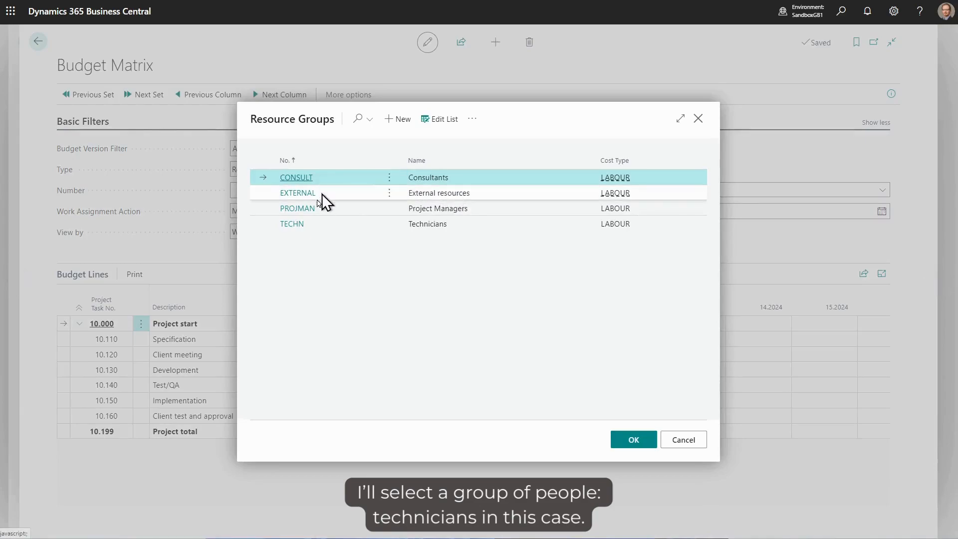
click(298, 224)
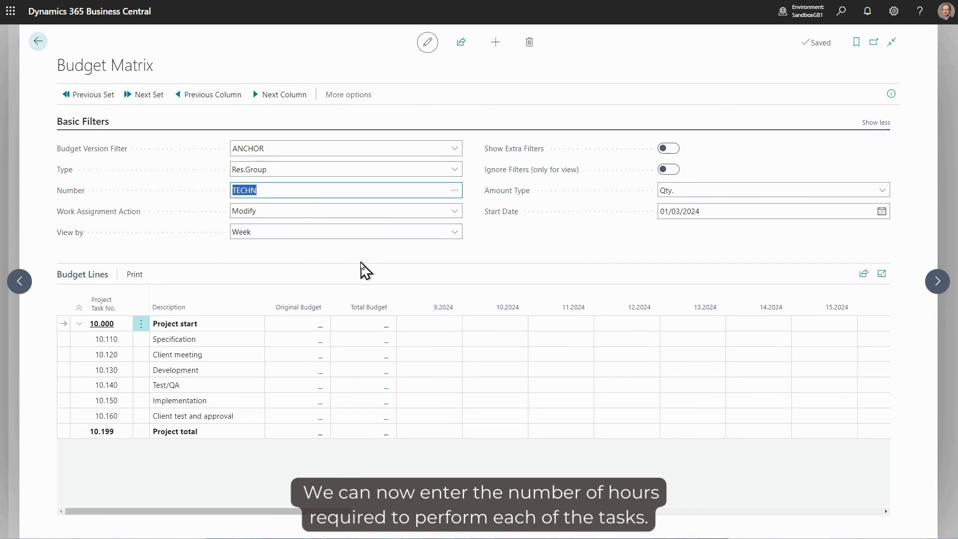
- Budget 2 technician hours for the Specification task in week 9.2024
click(423, 344)
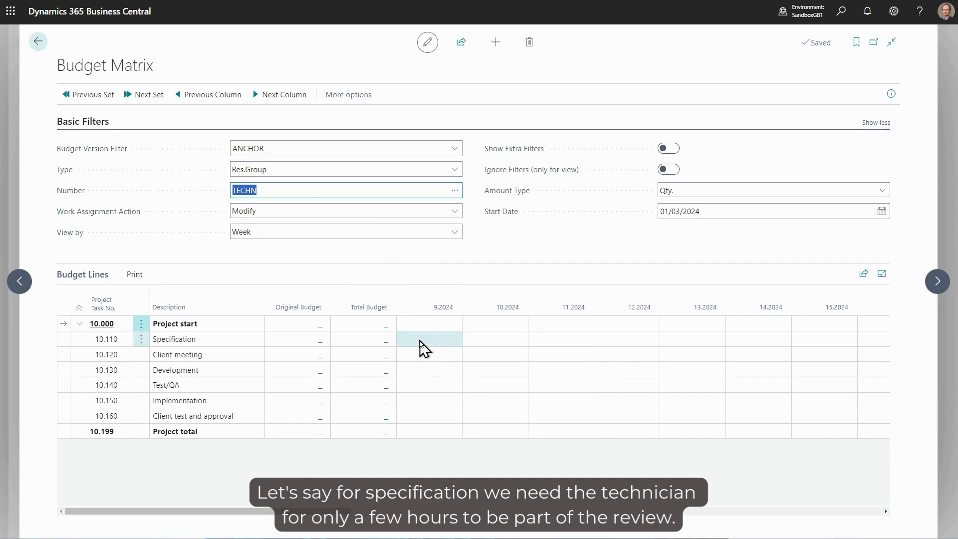
click(419, 341)
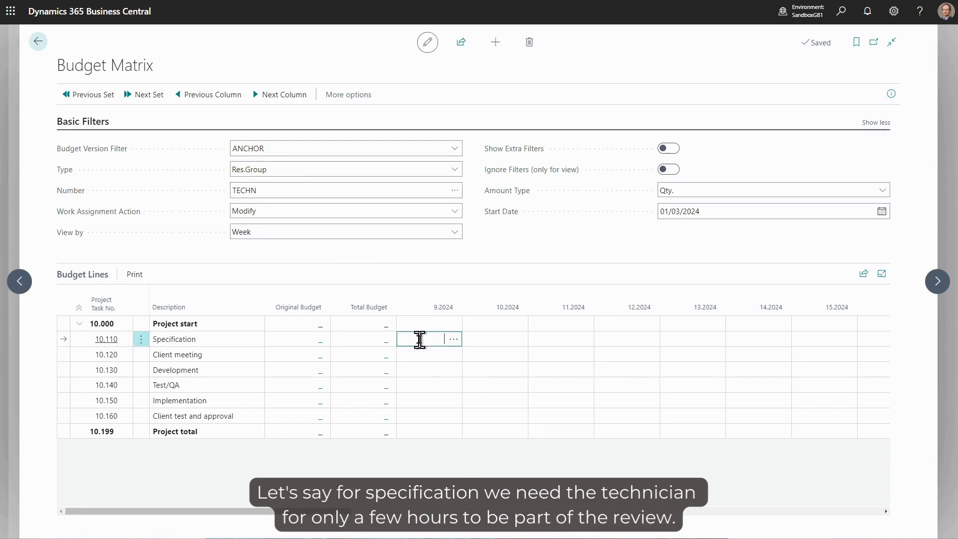
text(2)
key(Return)
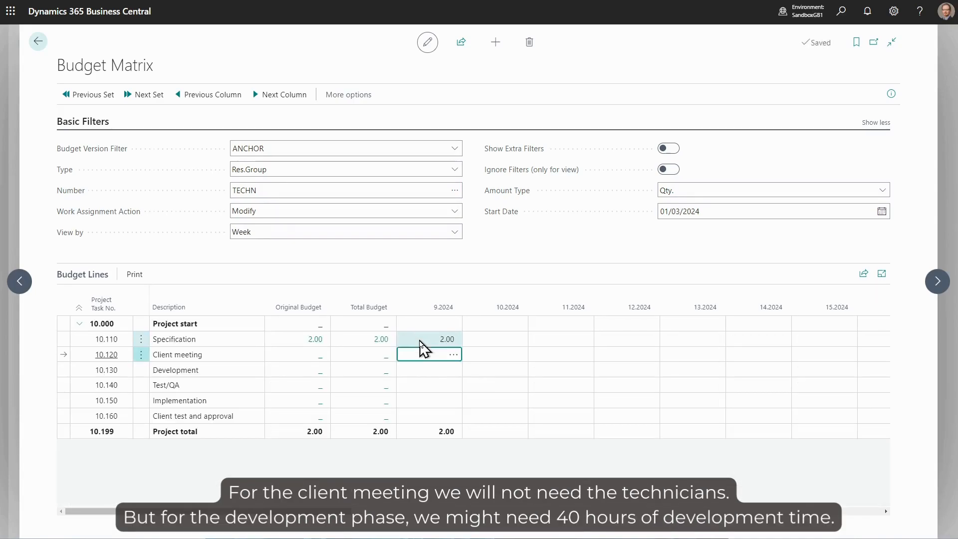
- Budget 40 technician hours for Development in week 10.2024 and 40 hours for Test/QA in week 11.2024
key(Return)
key(Tab)
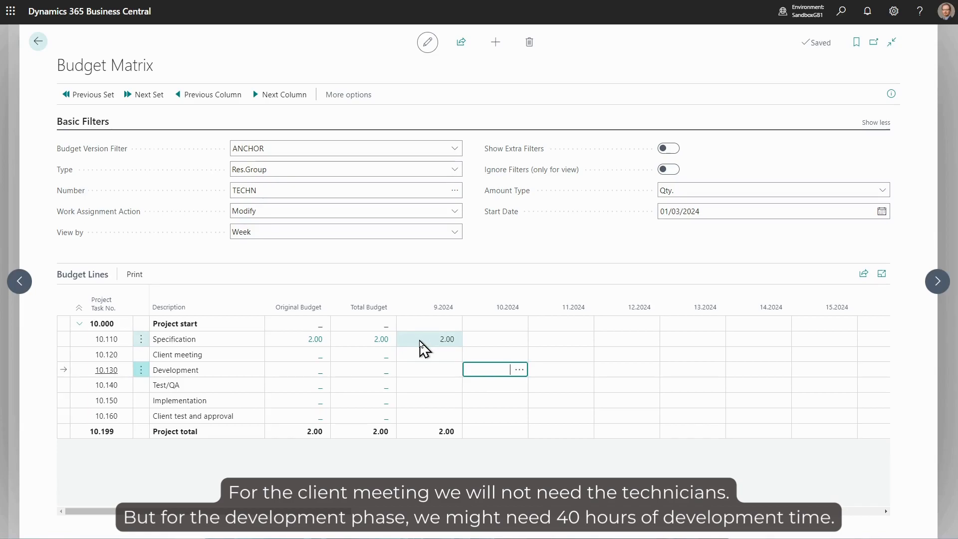
text(40)
key(Tab)
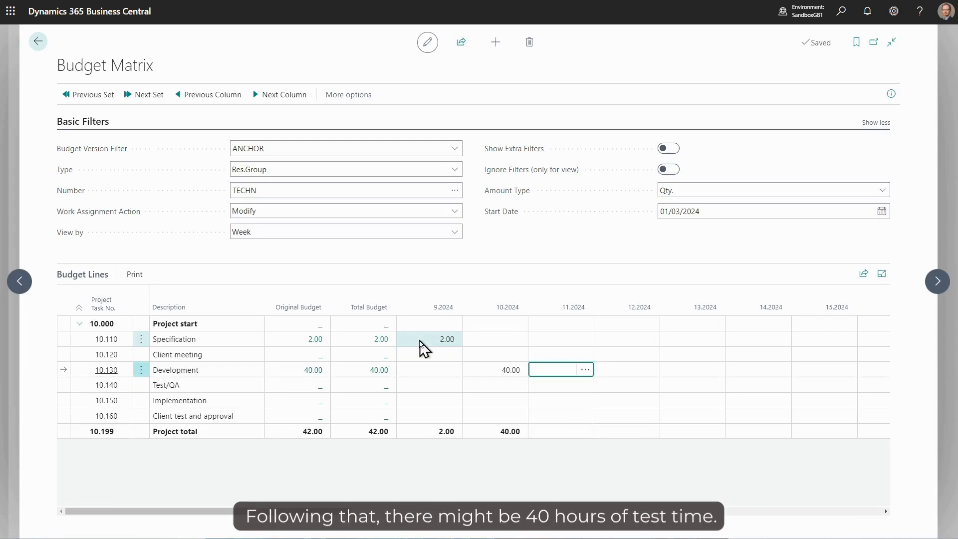
key(Down)
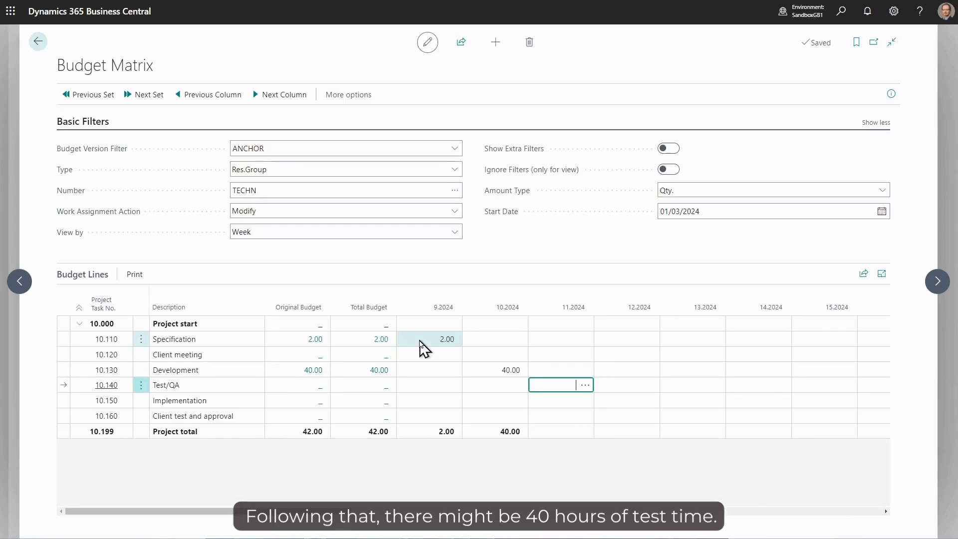
text(40)
key(Tab)
key(Down)
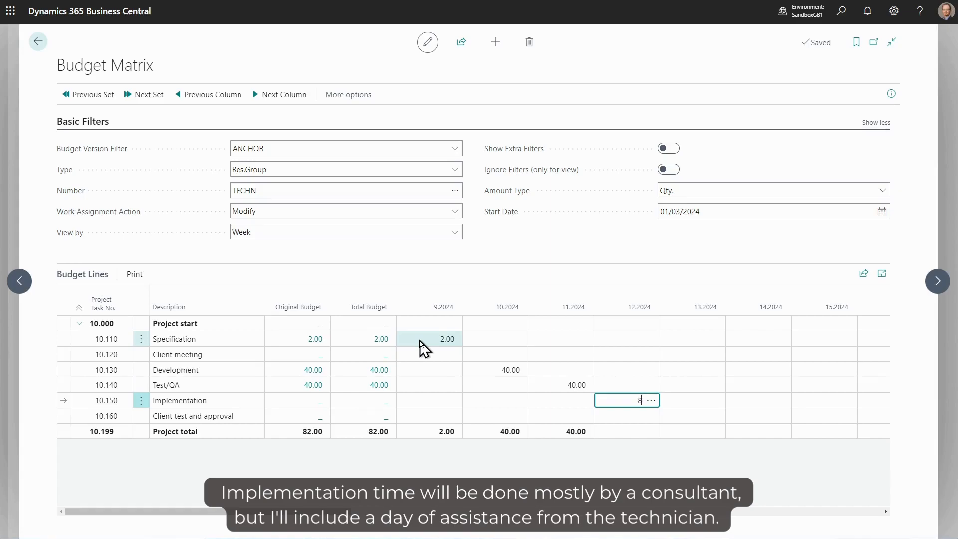
- Budget 8 technician hours for the Implementation task in week 12.2024
text(8)
key(Down)
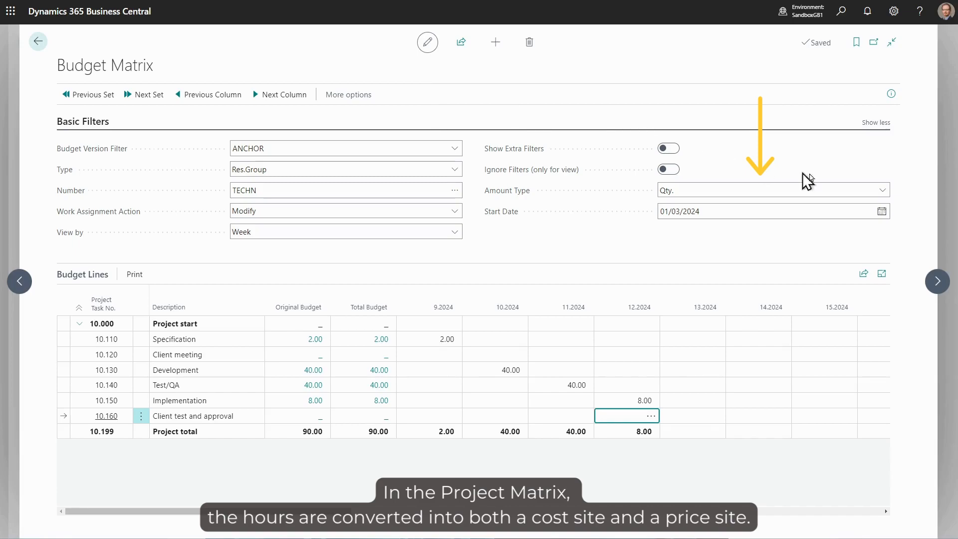
- Check the technician budget by amount types Total Cost (LCY) and Total Price (LCY), and review the task costs and hours in the project plan
click(884, 191)
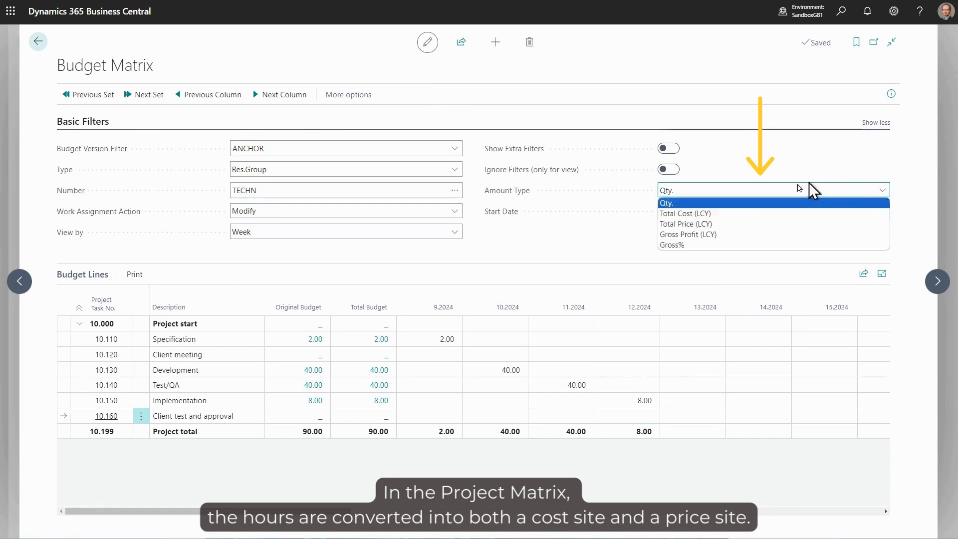
click(700, 213)
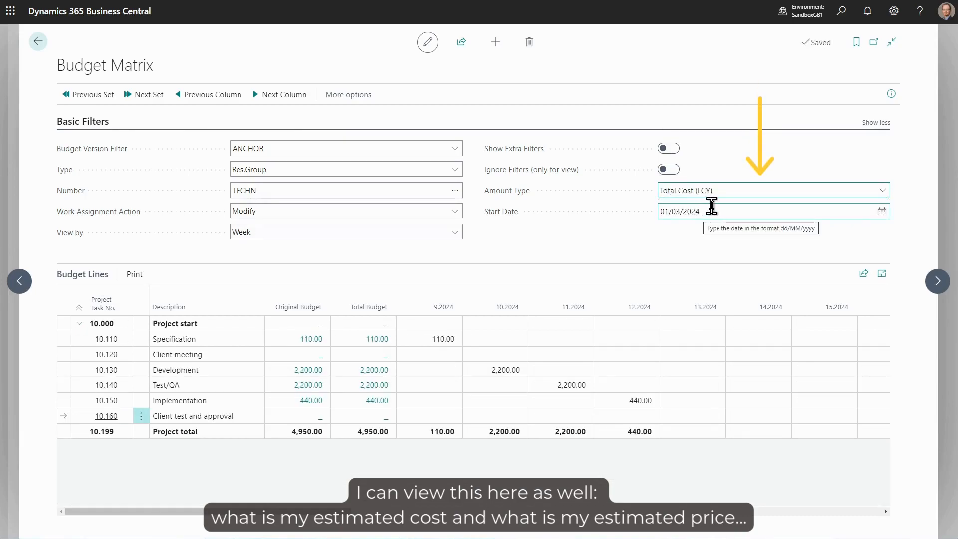
click(884, 192)
click(706, 223)
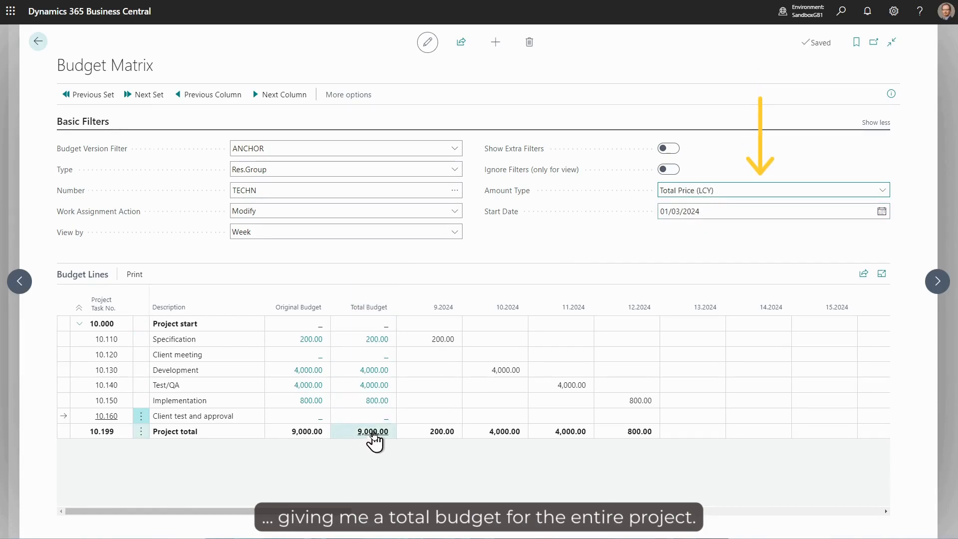
click(37, 42)
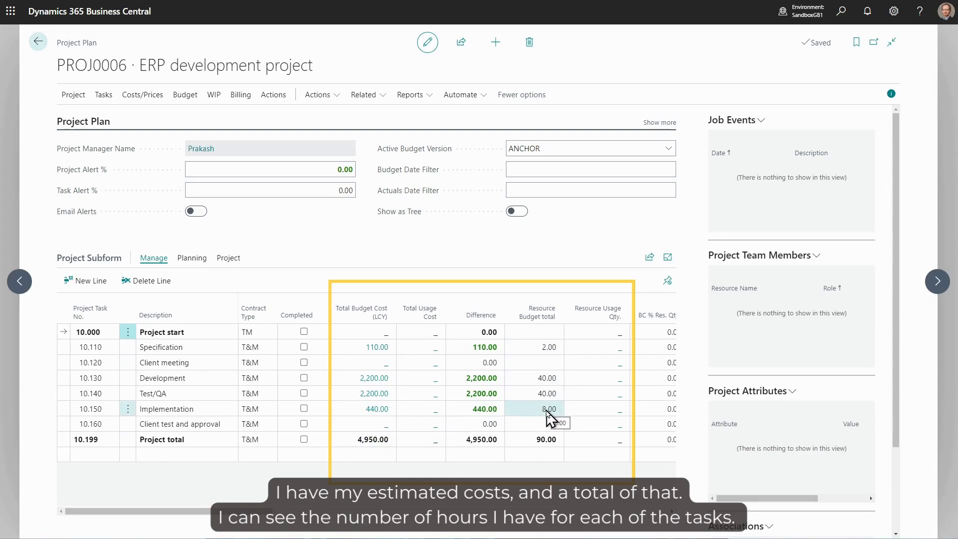
mouse_move(618, 328)
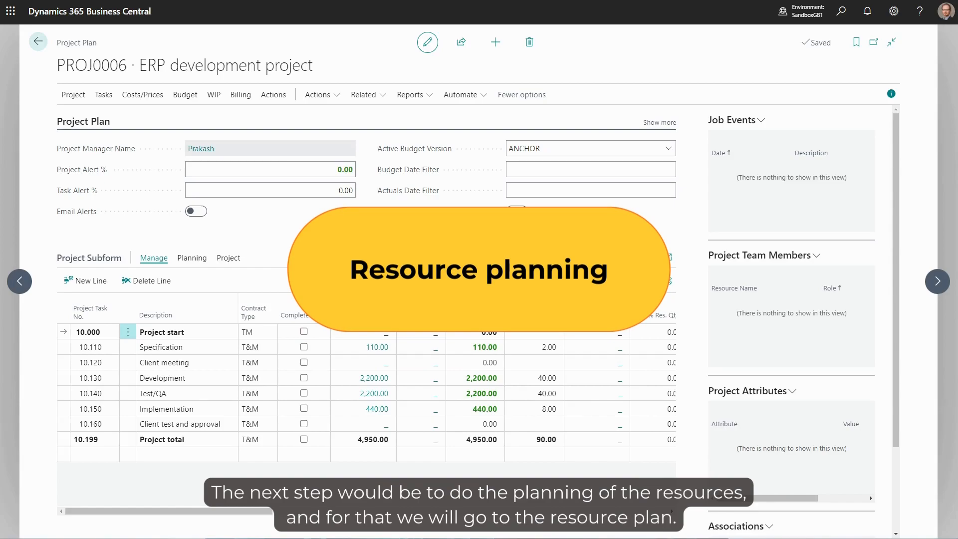
- Open the Resource Board from the role center and show the week of March 04 - 10, 2024
click(38, 42)
click(509, 111)
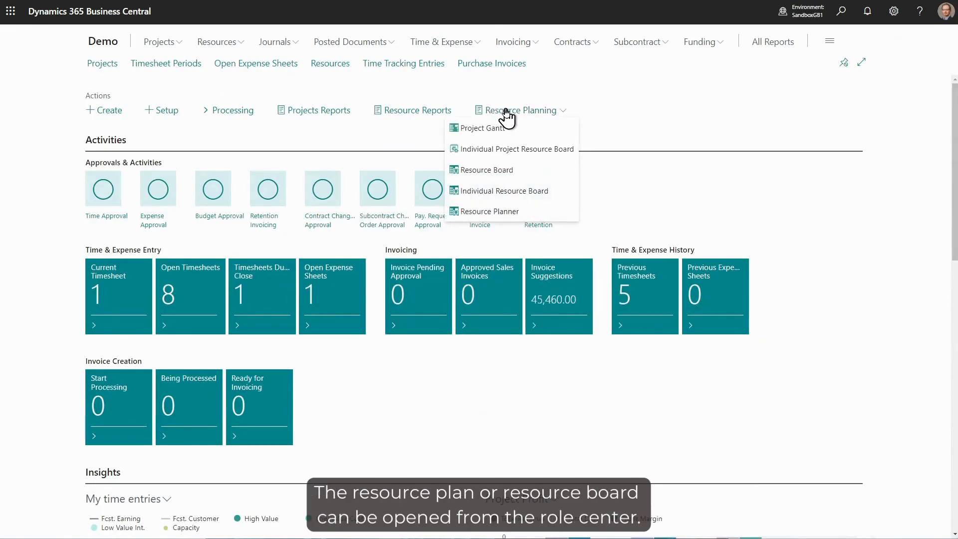
click(513, 172)
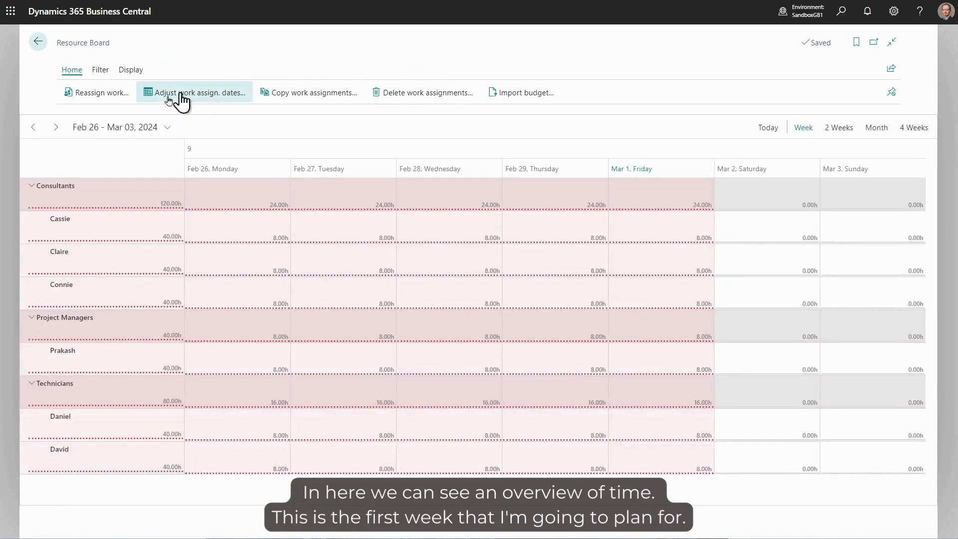
click(56, 128)
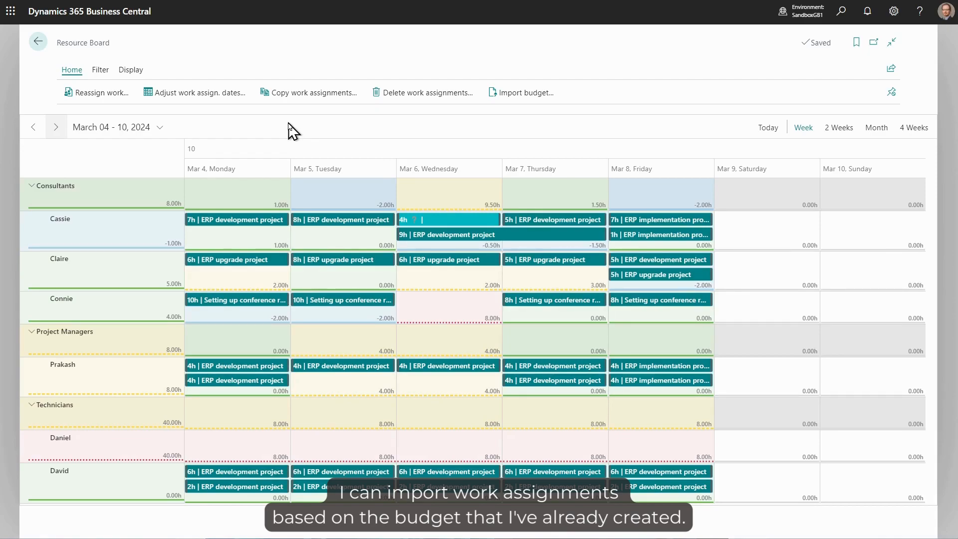
- Start a budget import into the resource plan and filter it to the ERP development project PROJ0006
click(511, 94)
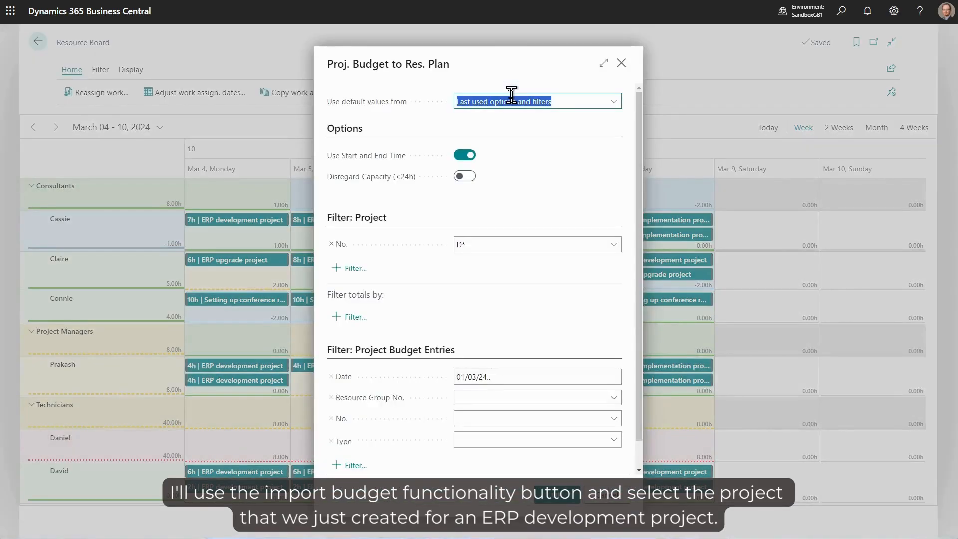
click(614, 244)
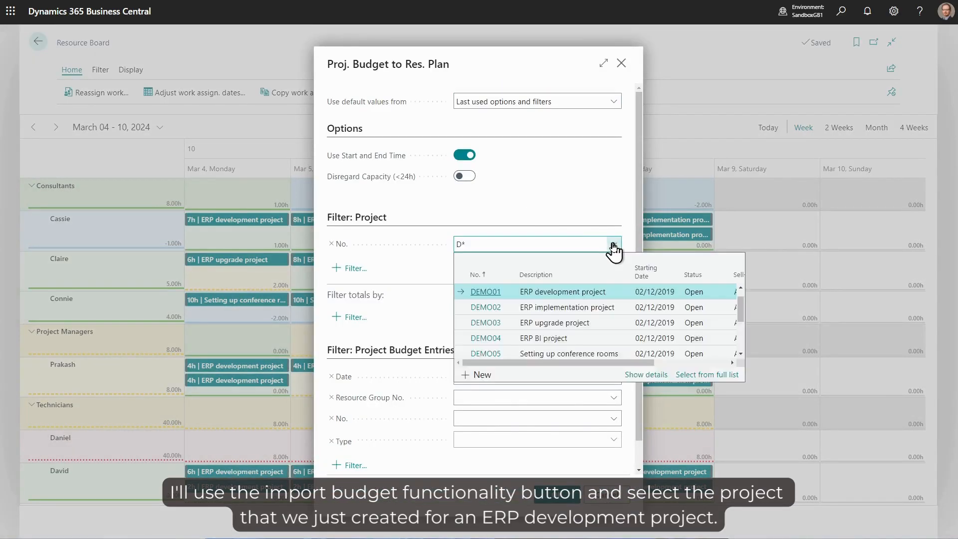
scroll(494, 340, down, 5)
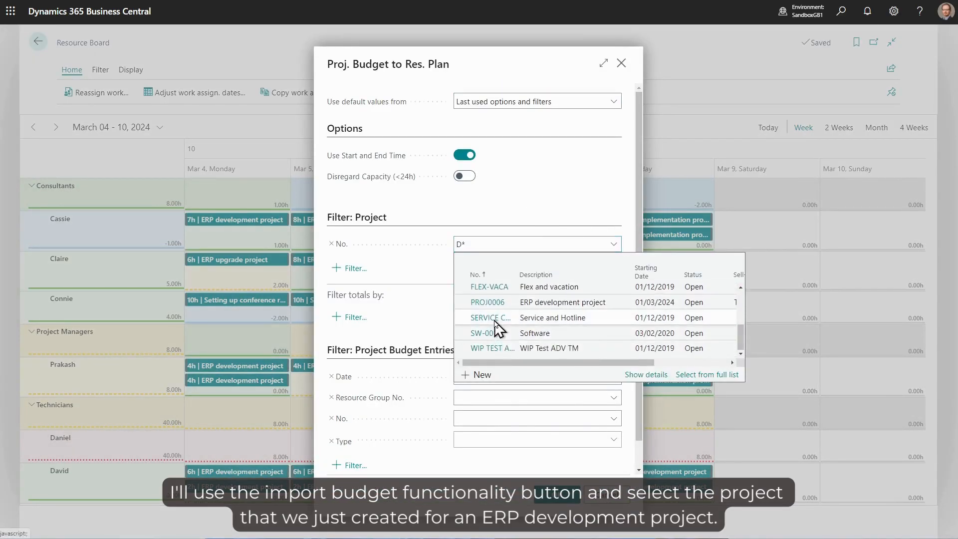
scroll(496, 330, up, 2)
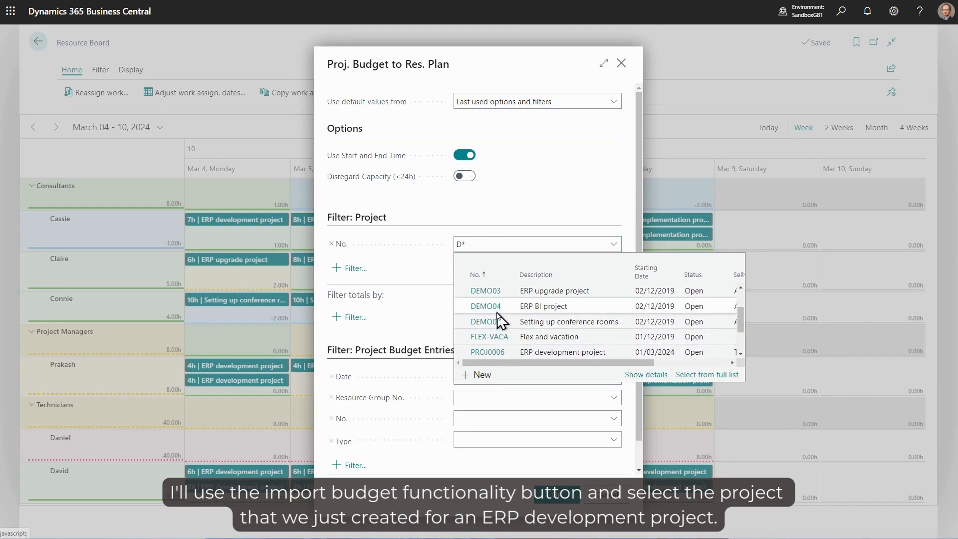
scroll(498, 316, down, 2)
click(498, 307)
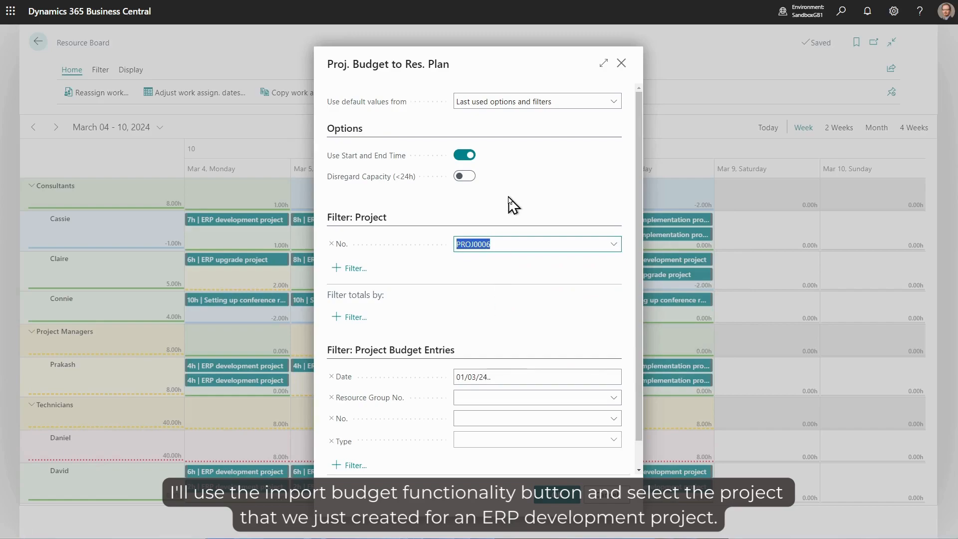
- Clear the date filter on the project budget entries and run the import to create the work assignments
click(517, 375)
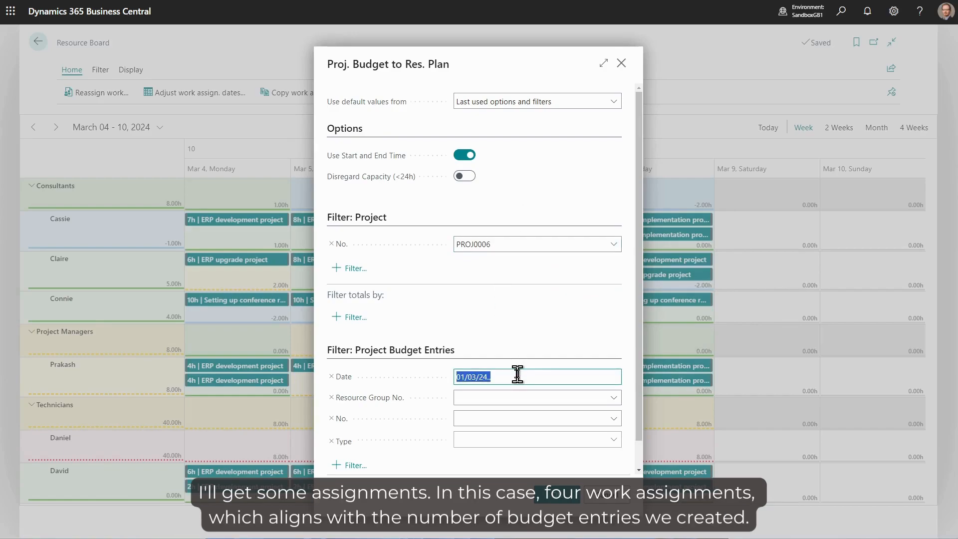
key(Delete)
click(557, 505)
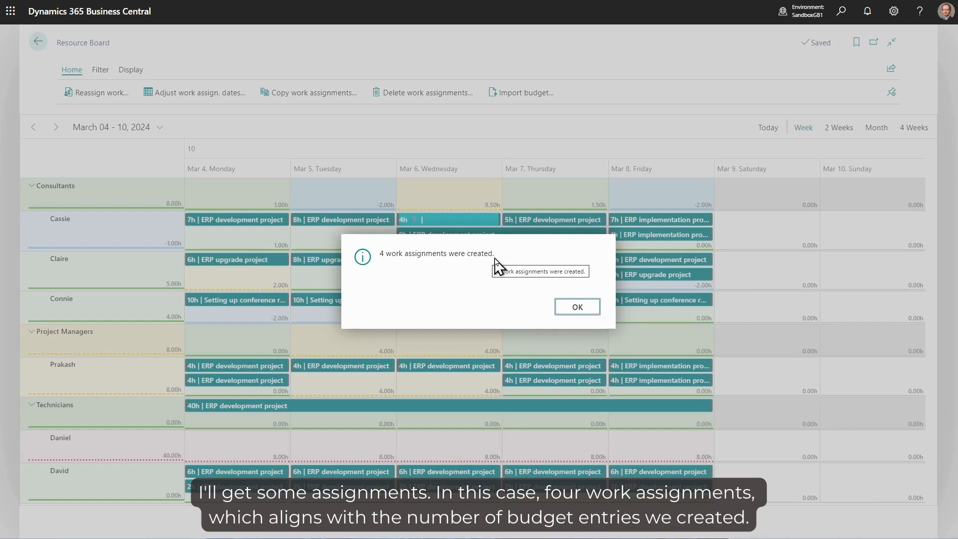
click(574, 308)
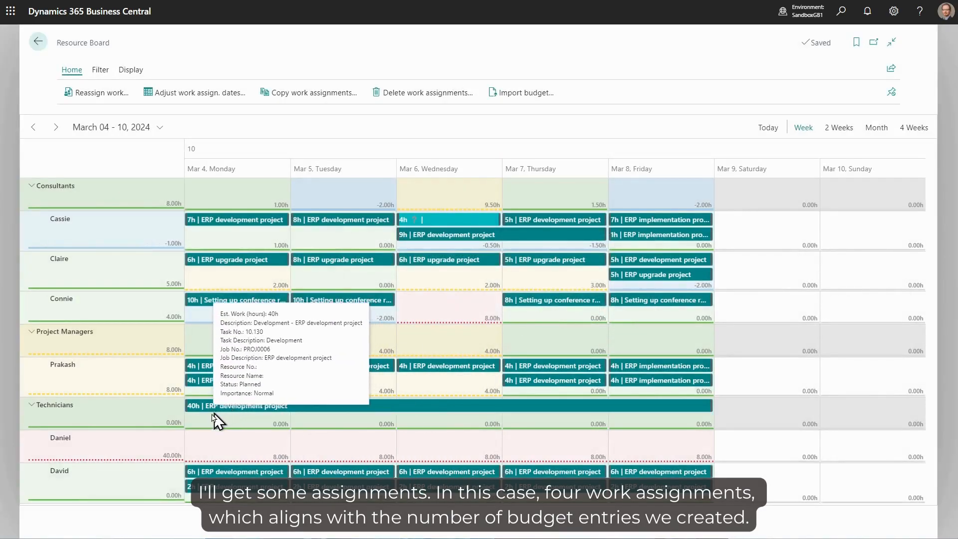
- Reassign the Technicians group's 40h ERP development assignment of March 4-8 to the technician who has no work that week
mouse_move(214, 411)
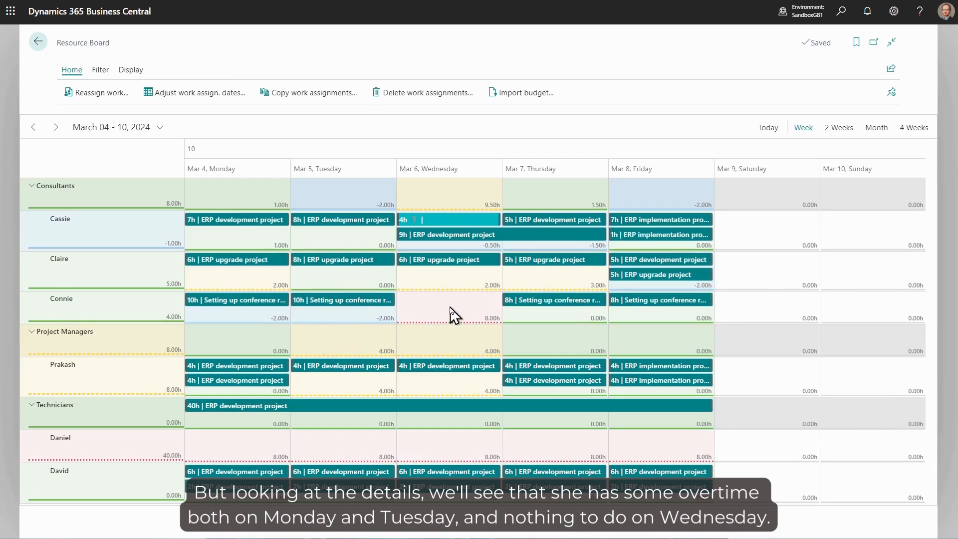
mouse_move(620, 300)
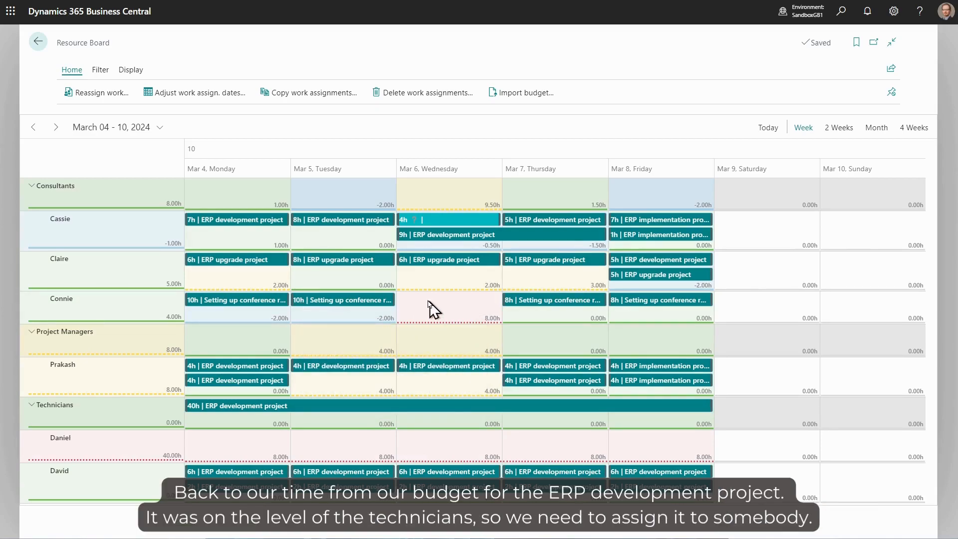
mouse_move(288, 410)
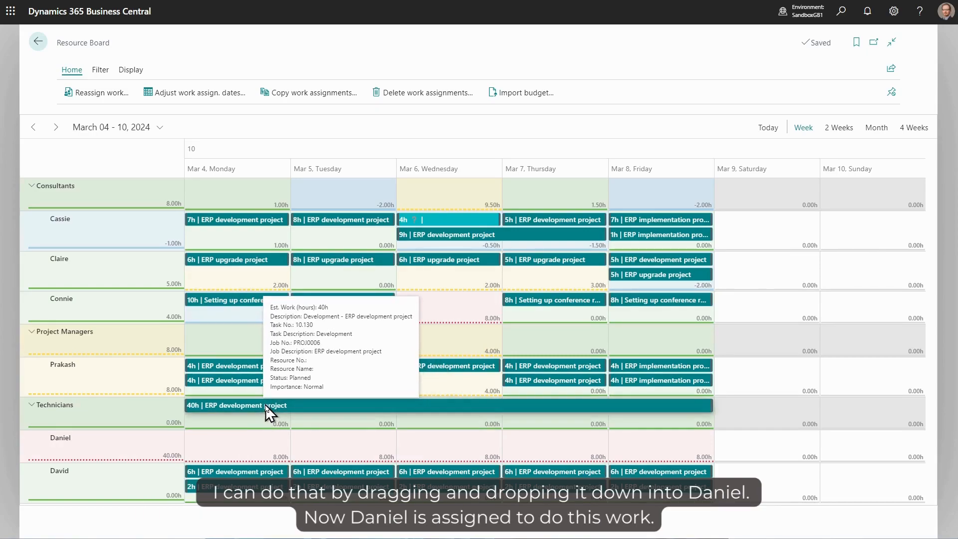
drag(266, 406, 263, 439)
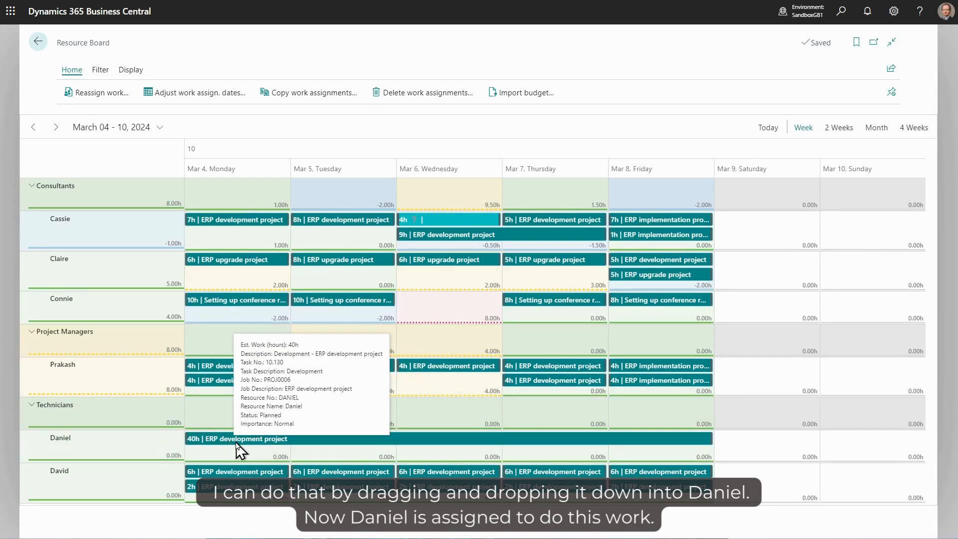
- In the month view, postpone the Technicians group's 40h week 11 assignment to March 18-22 and assign it to the first listed technician
click(60, 130)
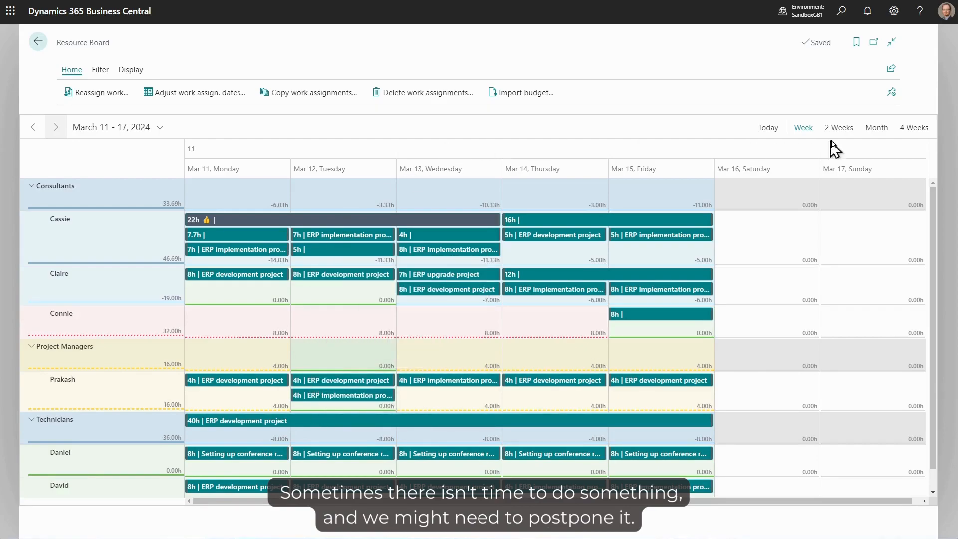
click(874, 134)
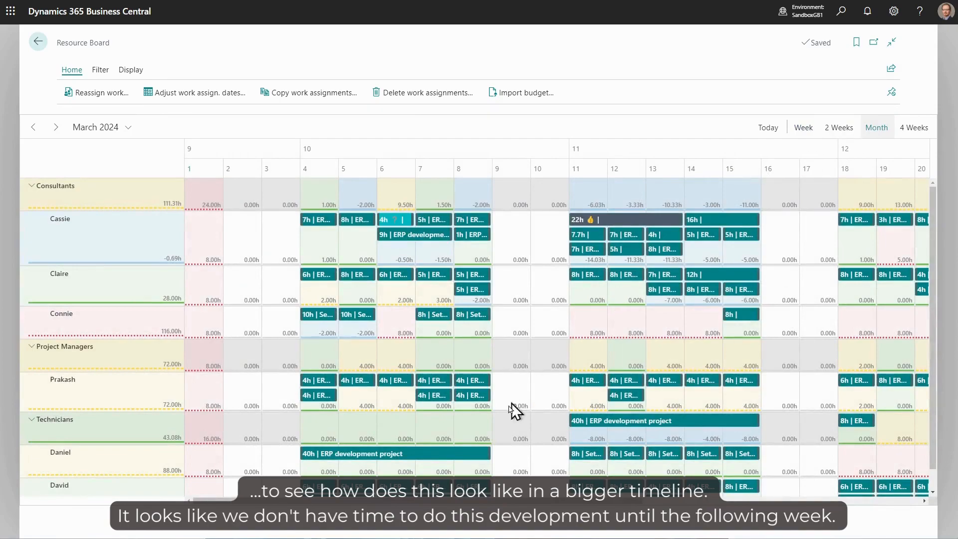
drag(364, 501, 526, 521)
mouse_move(413, 427)
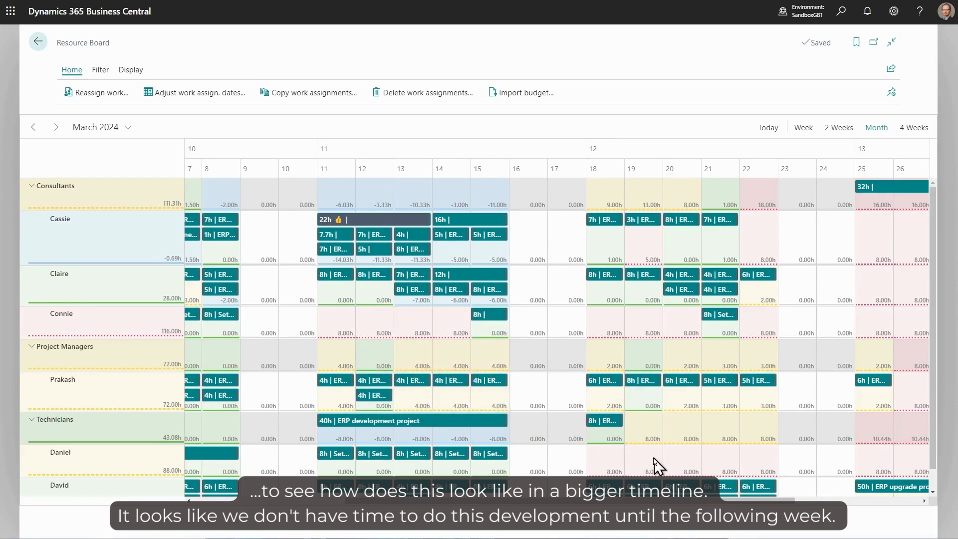
drag(346, 421, 608, 455)
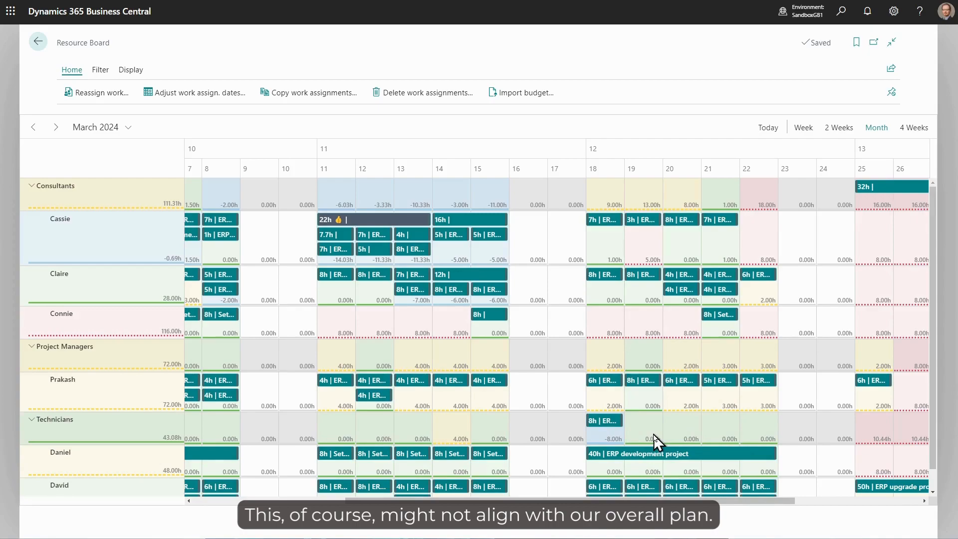
- Open the Gantt chart of project PROJ0006 from the project list to compare the resource assignments with the plan
click(37, 41)
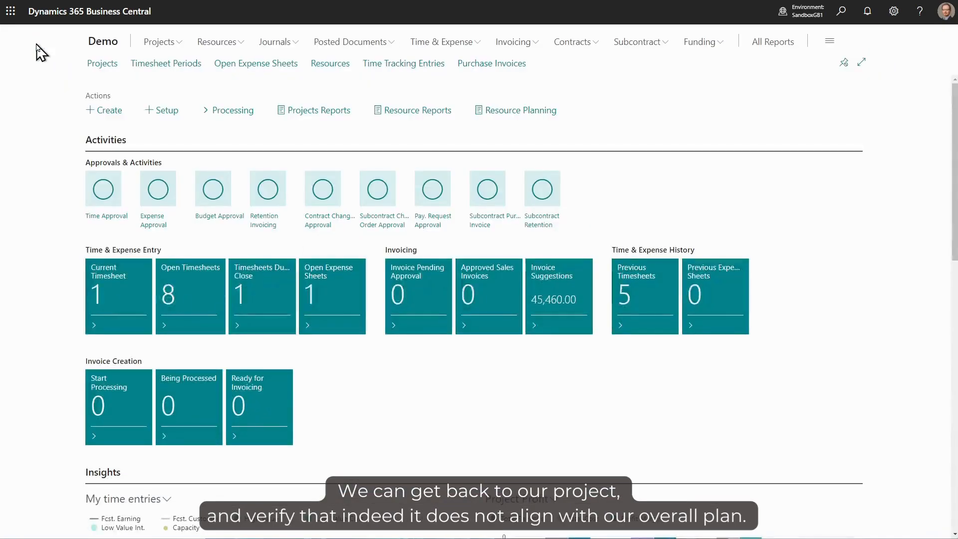
click(104, 64)
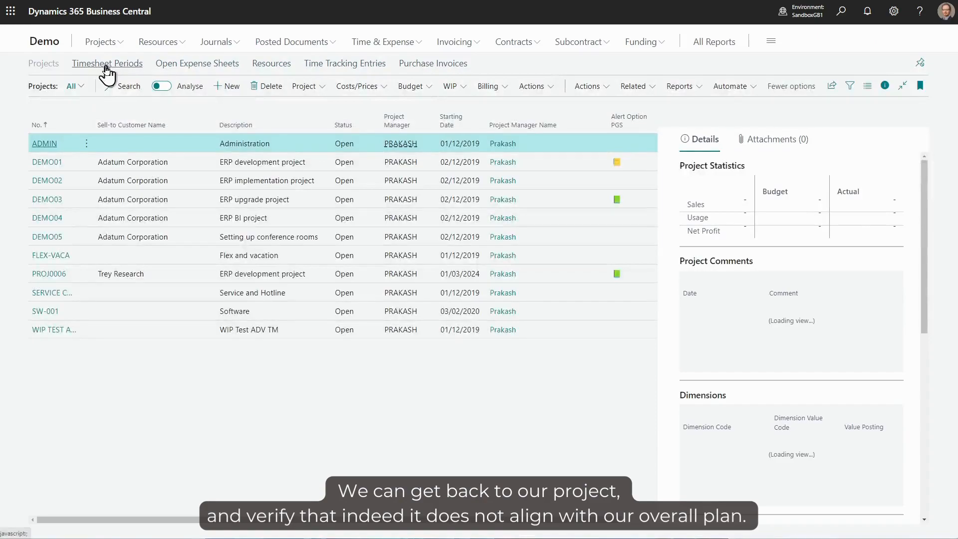
click(49, 274)
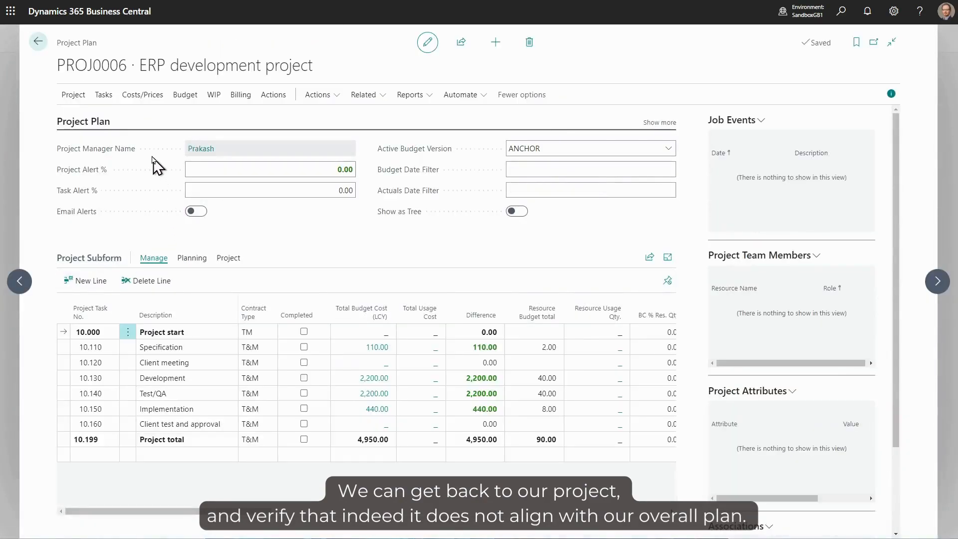
click(73, 94)
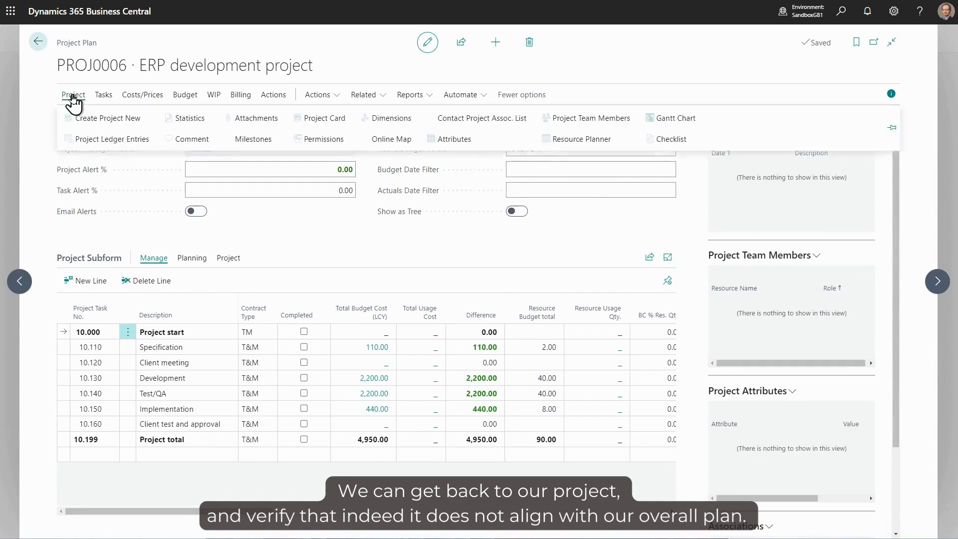
click(657, 119)
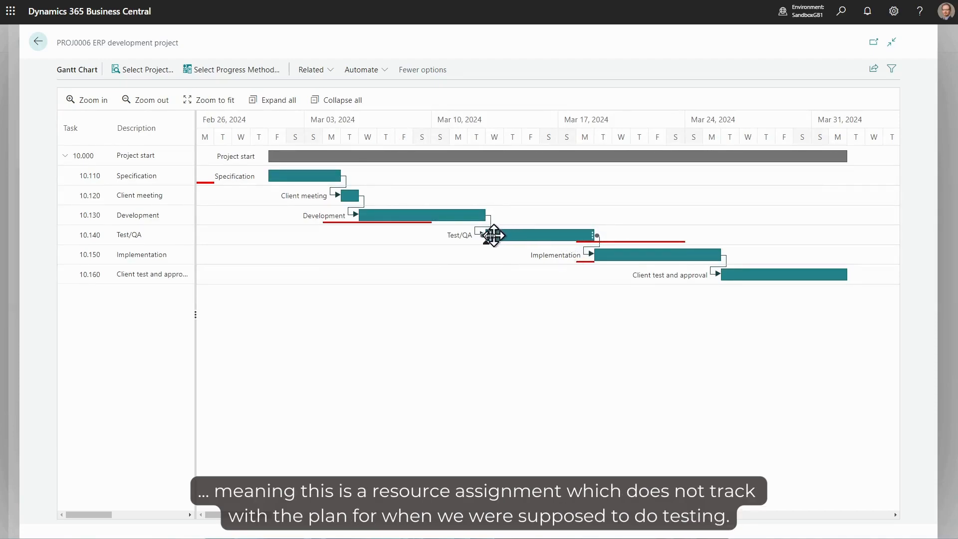
- Postpone the Test/QA task to start on Monday, March 18, 2024, and return to the role center
mouse_move(577, 237)
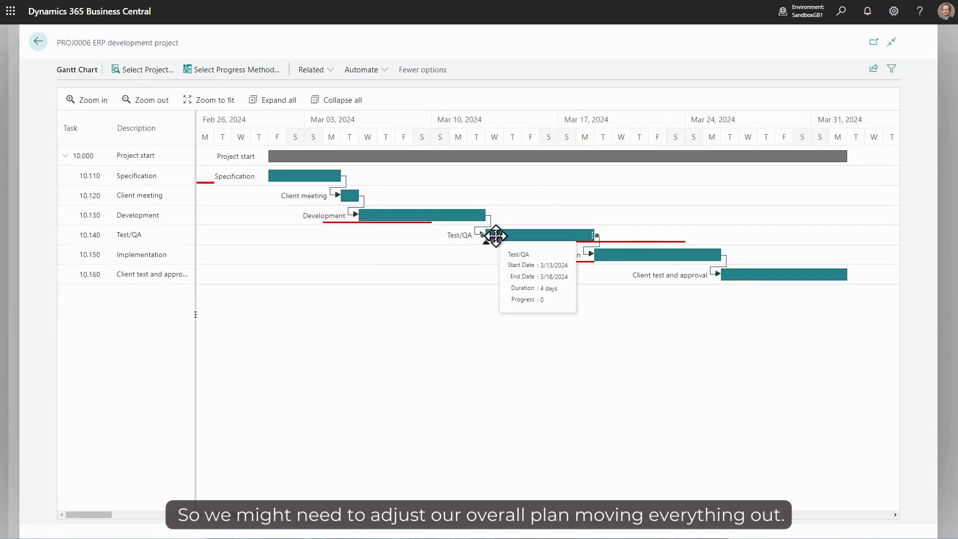
drag(497, 235, 586, 233)
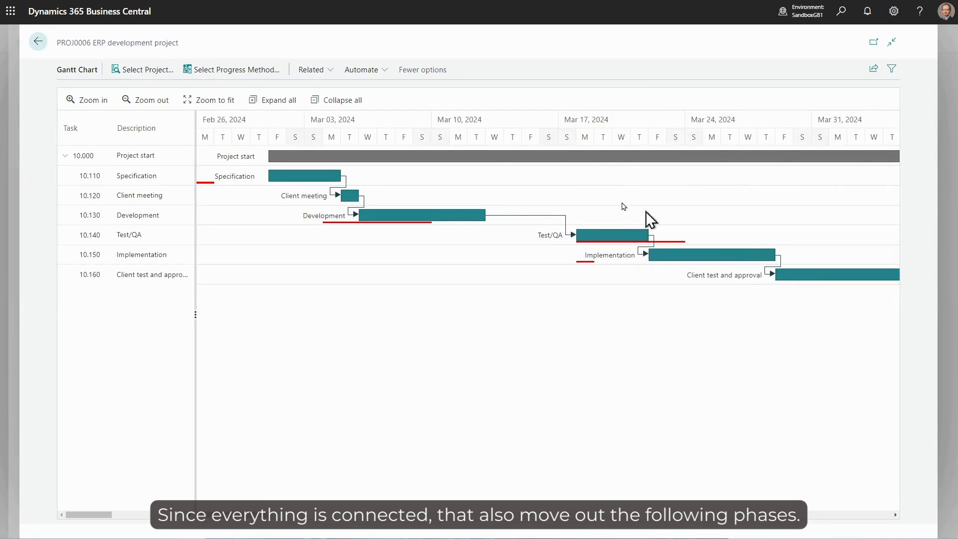
click(38, 42)
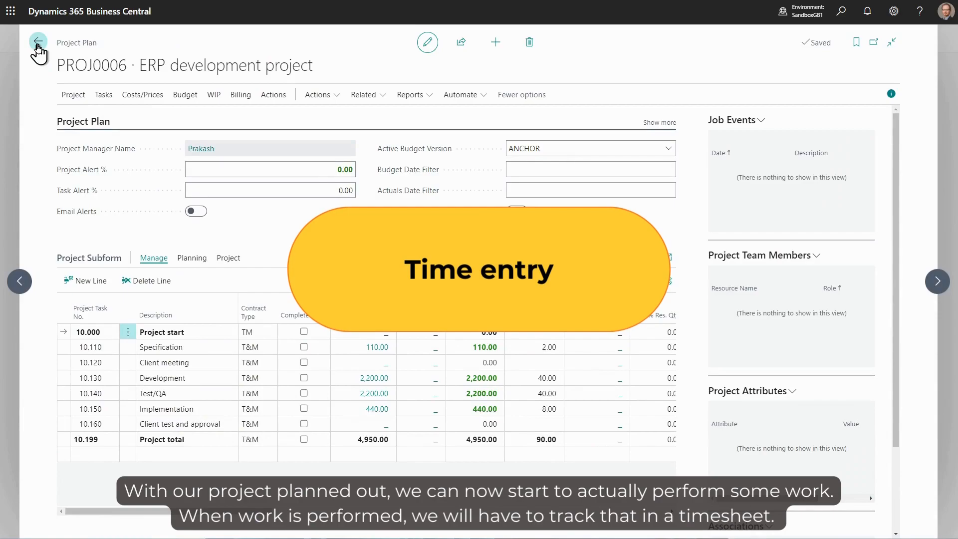
click(38, 44)
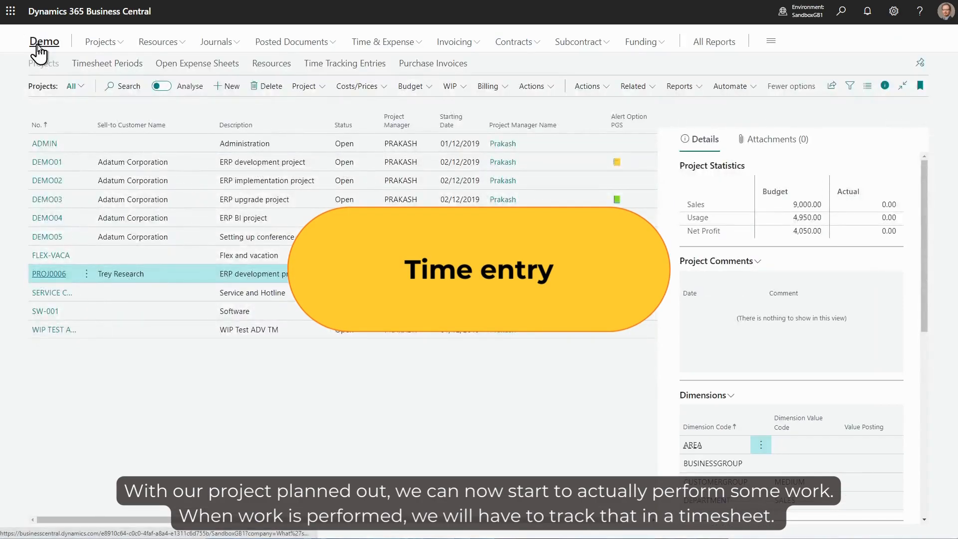
click(40, 42)
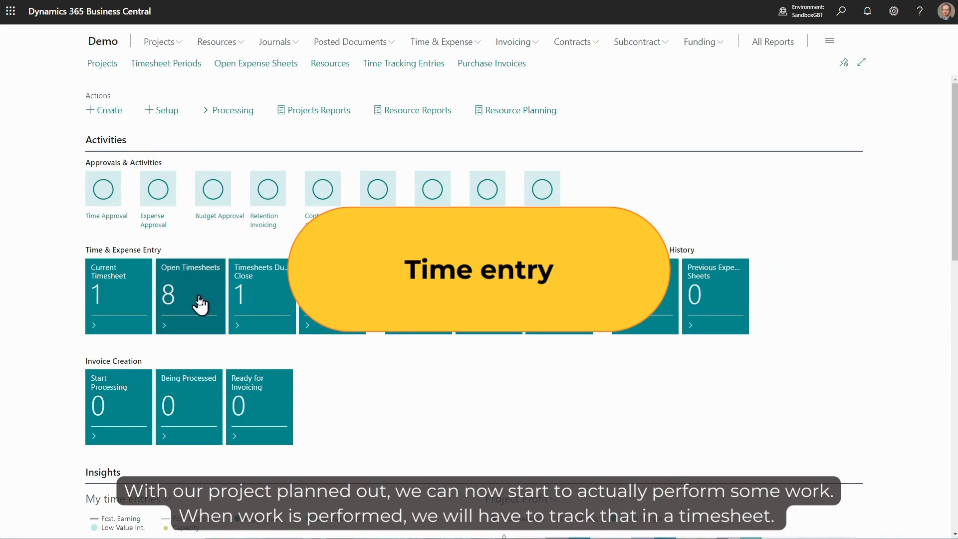
- Switch the current timesheet's entry display from Lines to Matrix and close the timesheet
click(135, 298)
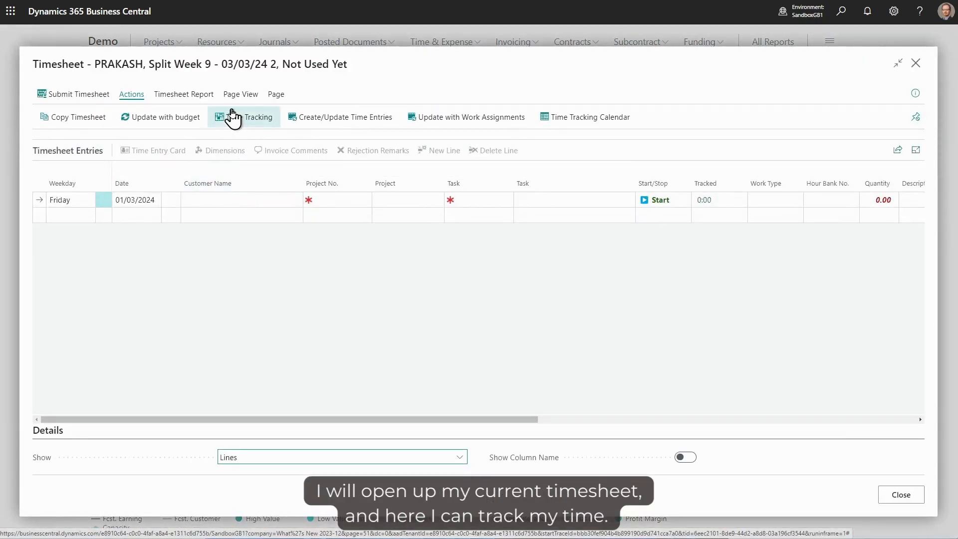
click(259, 458)
click(253, 478)
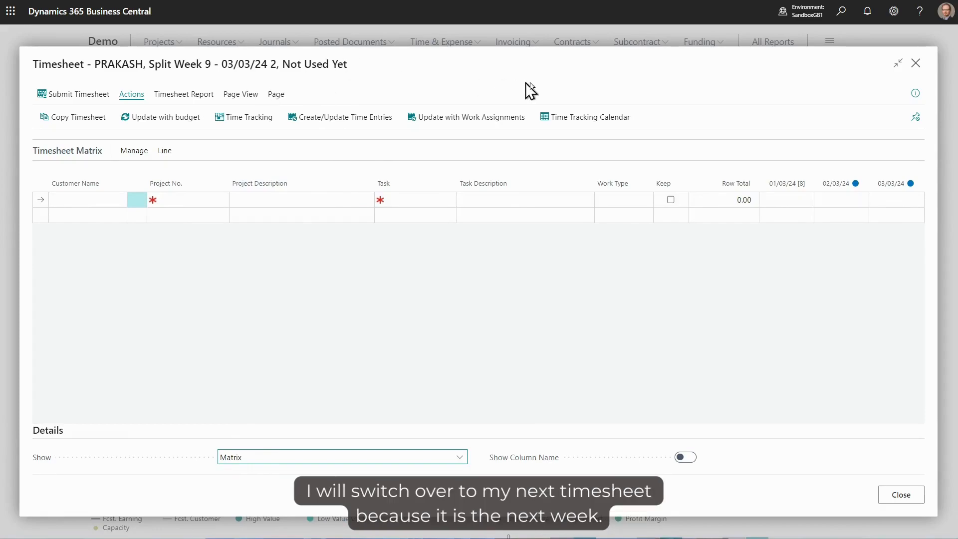
click(921, 65)
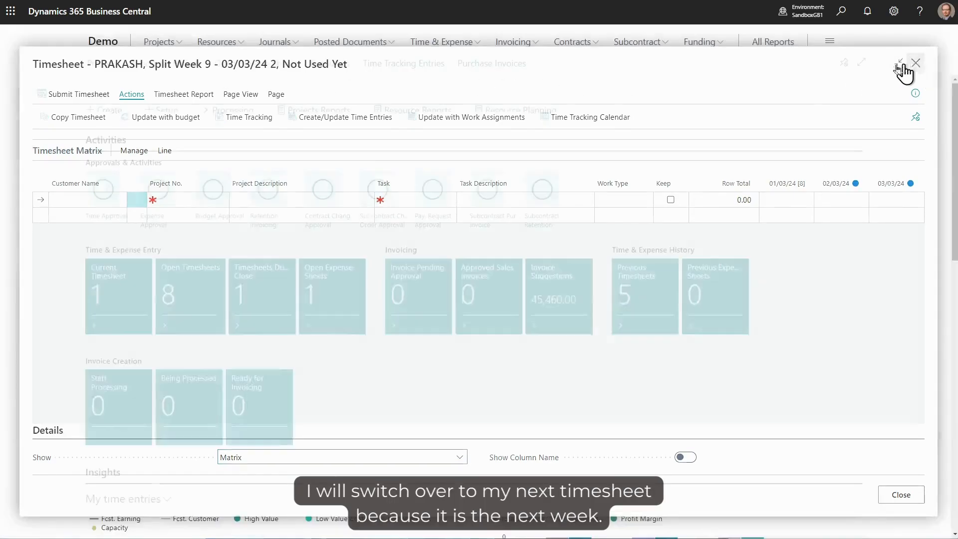
- From the open timesheets list, open a week 9 timesheet and move forward to the Split Week 10 - 10/03/24 timesheet
click(167, 293)
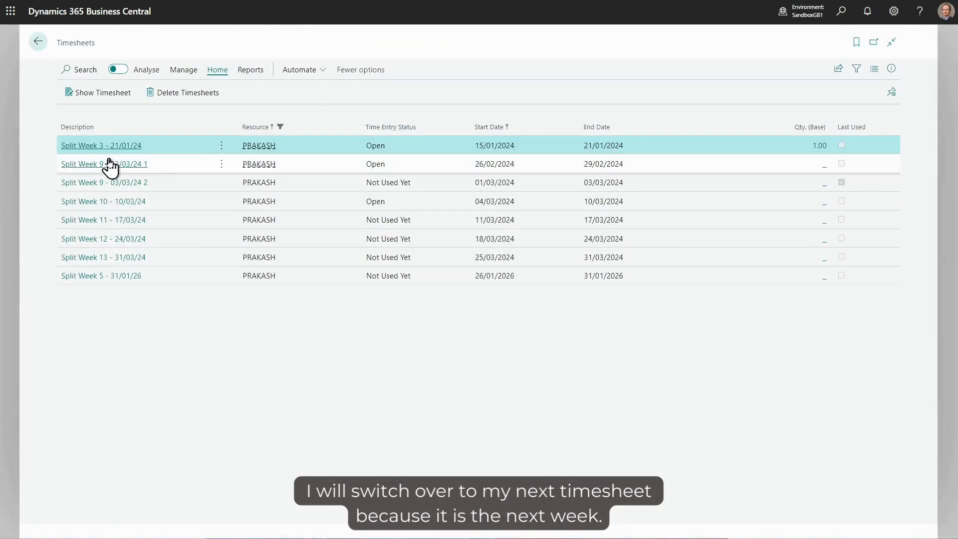
click(181, 160)
click(181, 159)
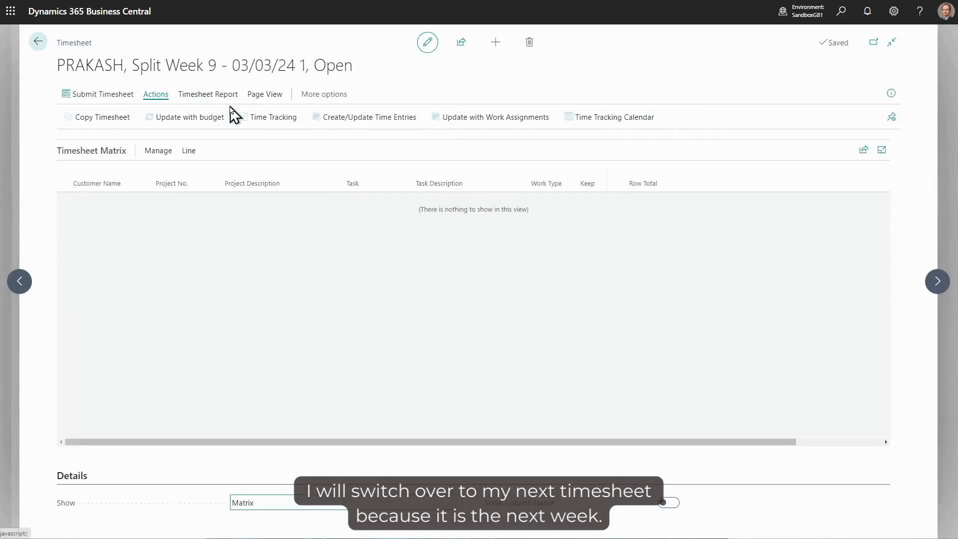
click(937, 281)
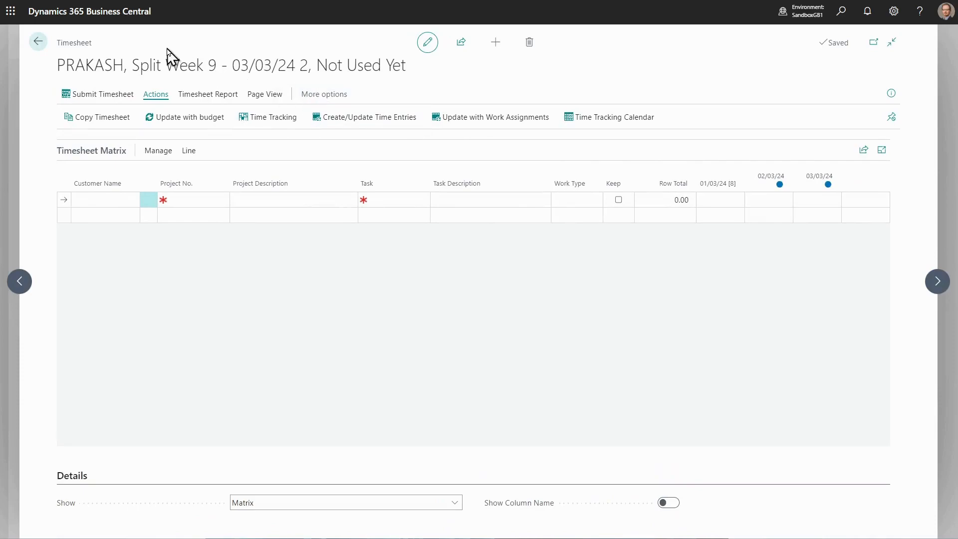
click(937, 281)
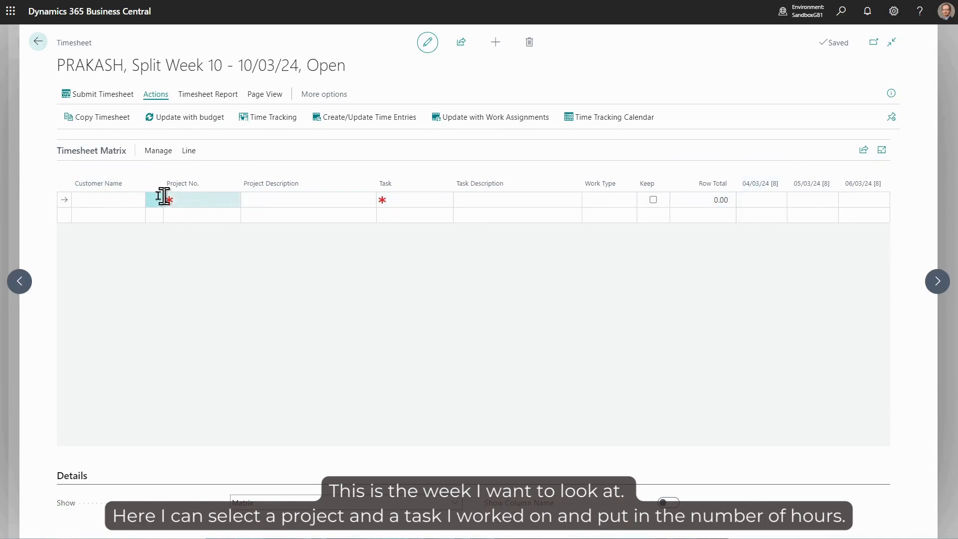
- Add a timesheet line for customer Trey Research on project PROJ0006 with task 10.110 Specification
click(94, 199)
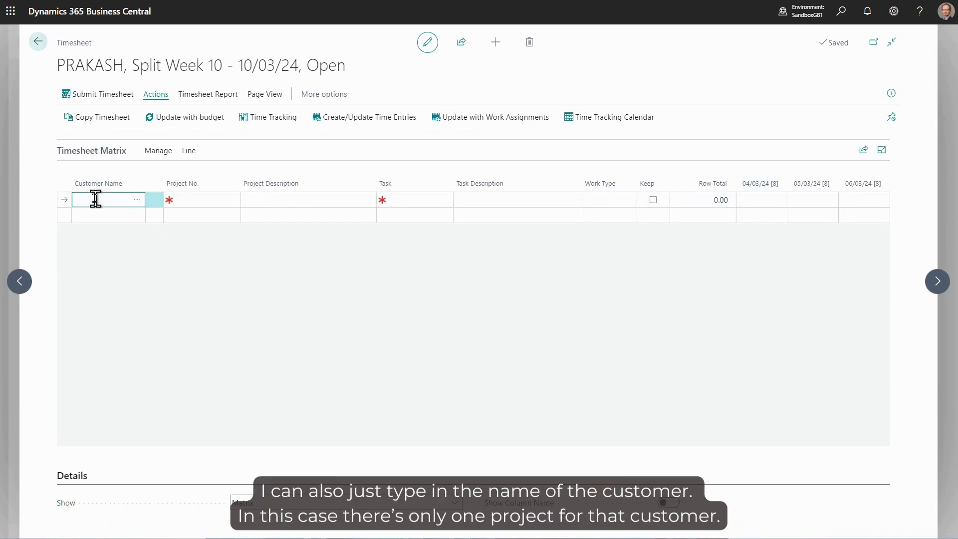
text(trey)
key(Tab)
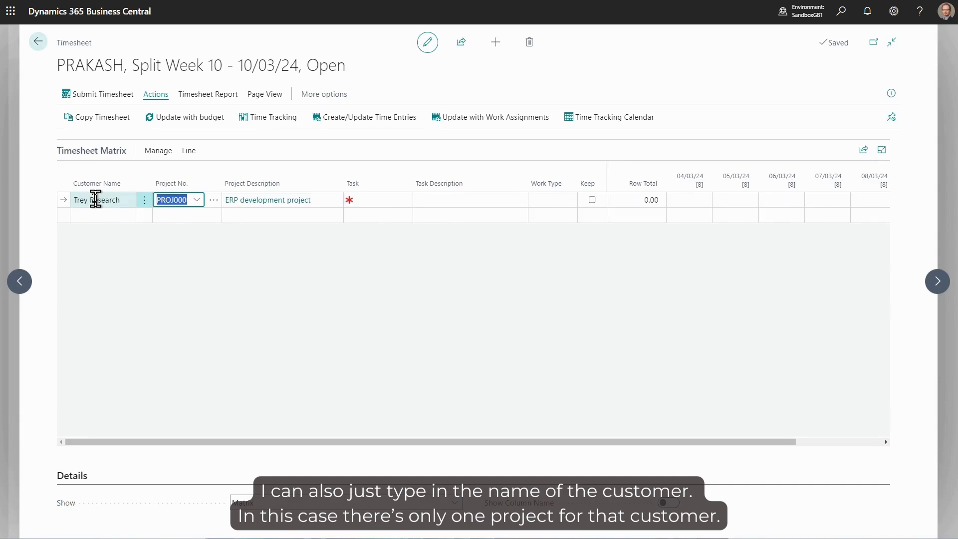
key(Tab)
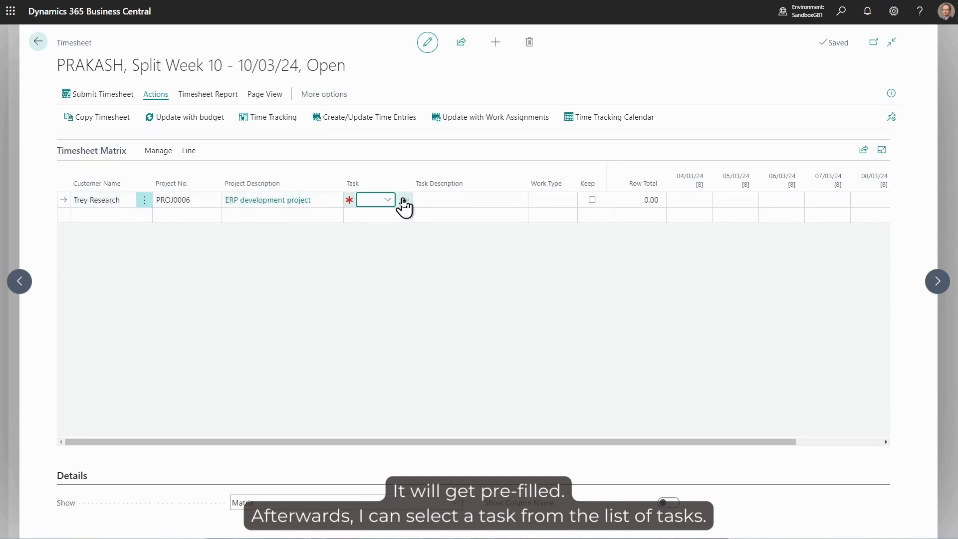
click(388, 200)
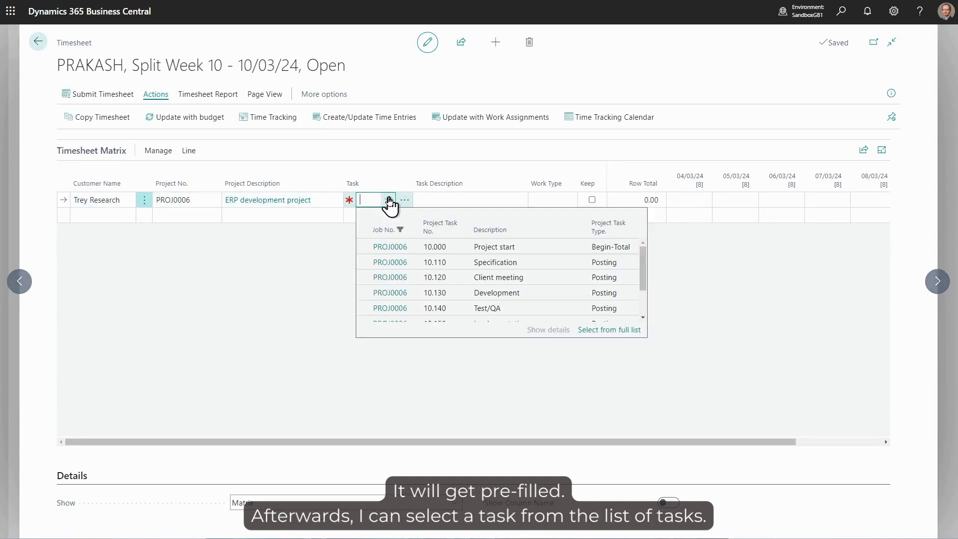
click(398, 263)
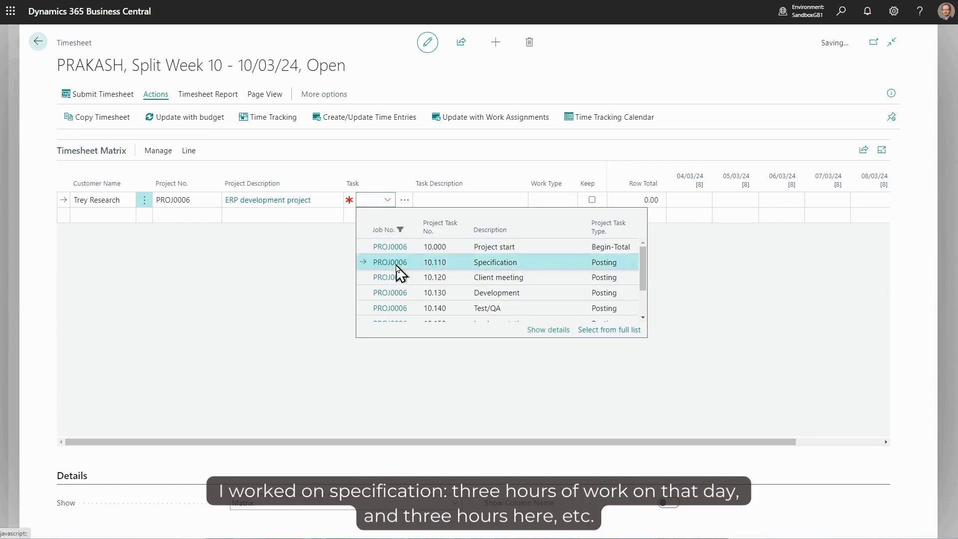
- Enter 3 hours each for 05/03/24 and 06/03/24 on the Specification line
click(730, 199)
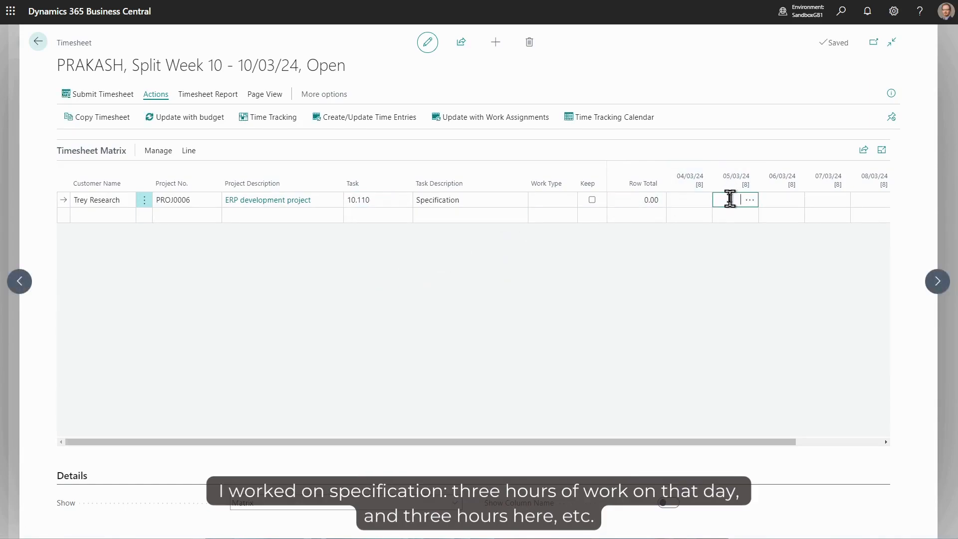
text(3)
key(Tab)
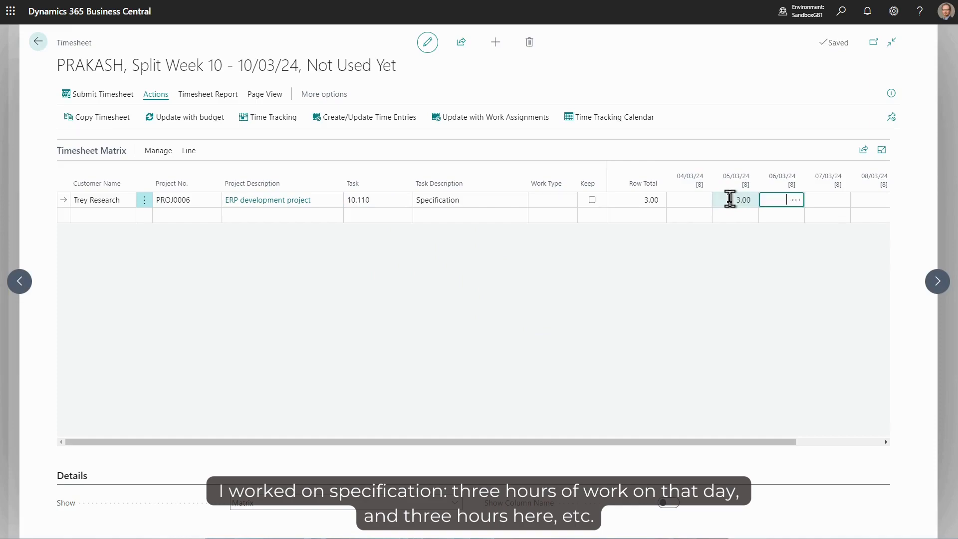
text(3)
key(Tab)
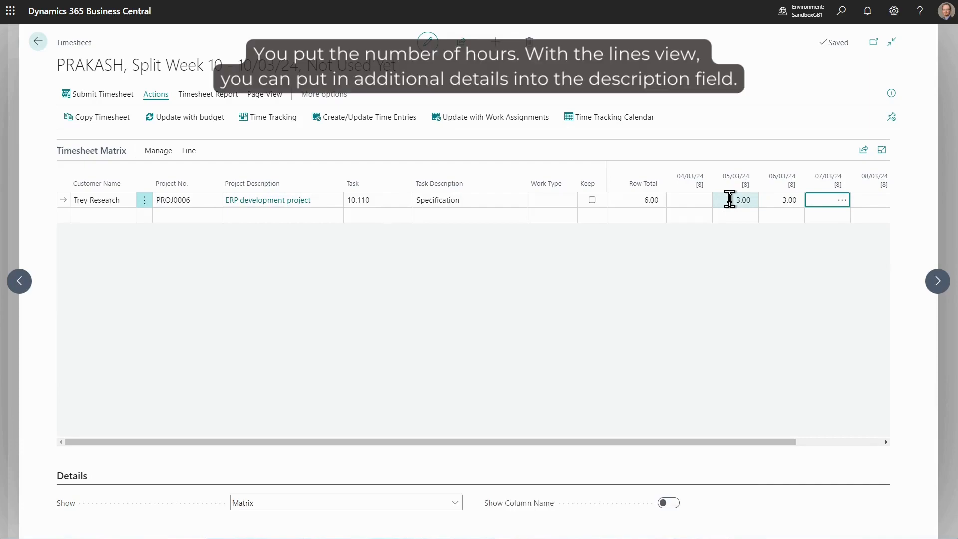
- Show the timesheet as Lines and examine the description fields of the Tuesday and Wednesday entries
click(303, 505)
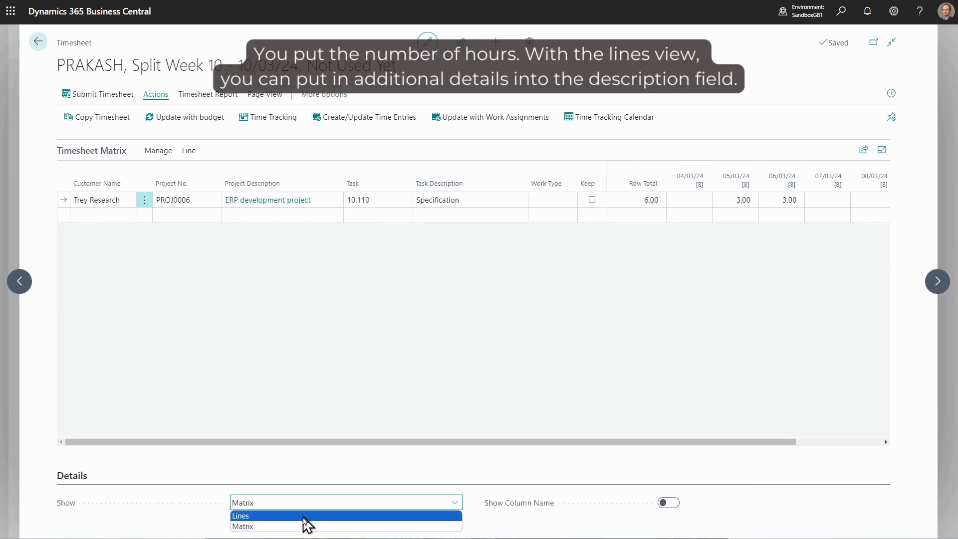
click(305, 515)
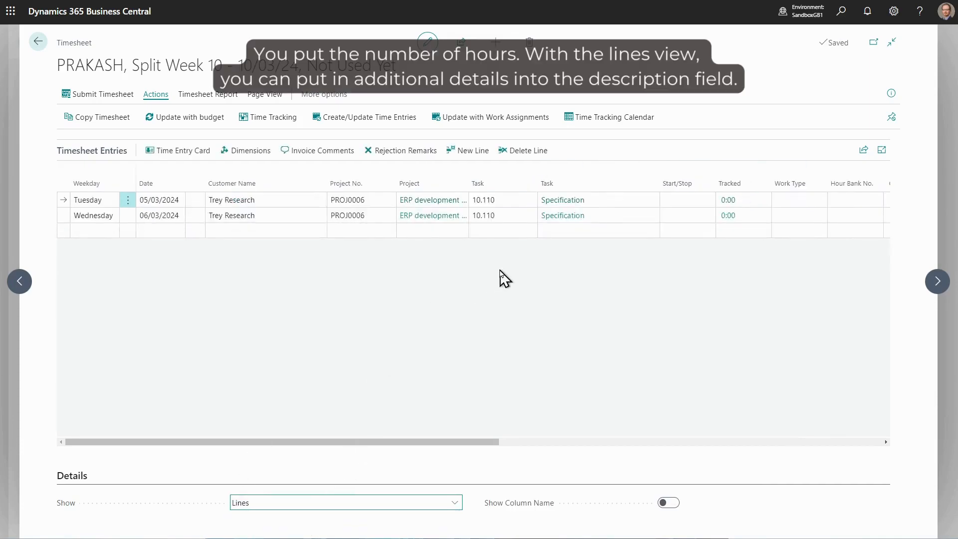
drag(343, 442, 571, 474)
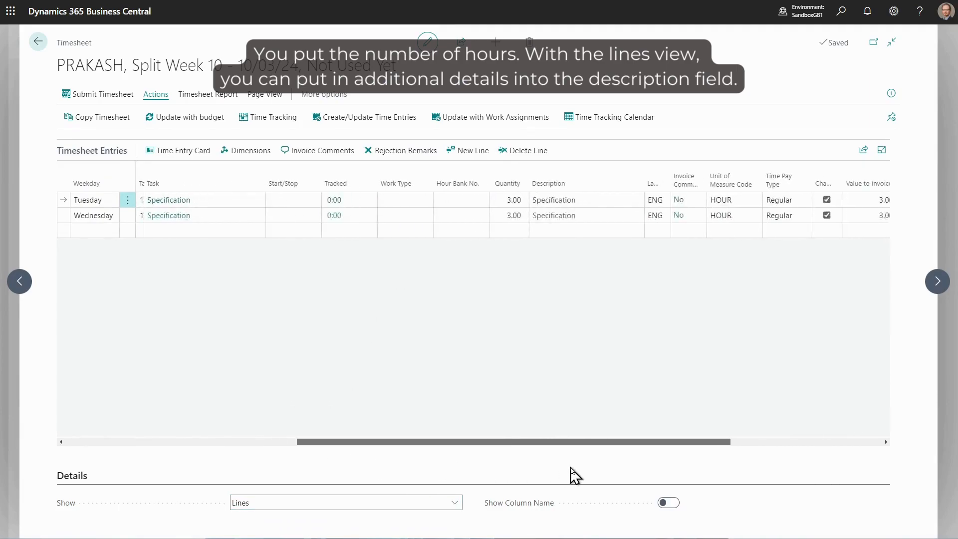
click(466, 198)
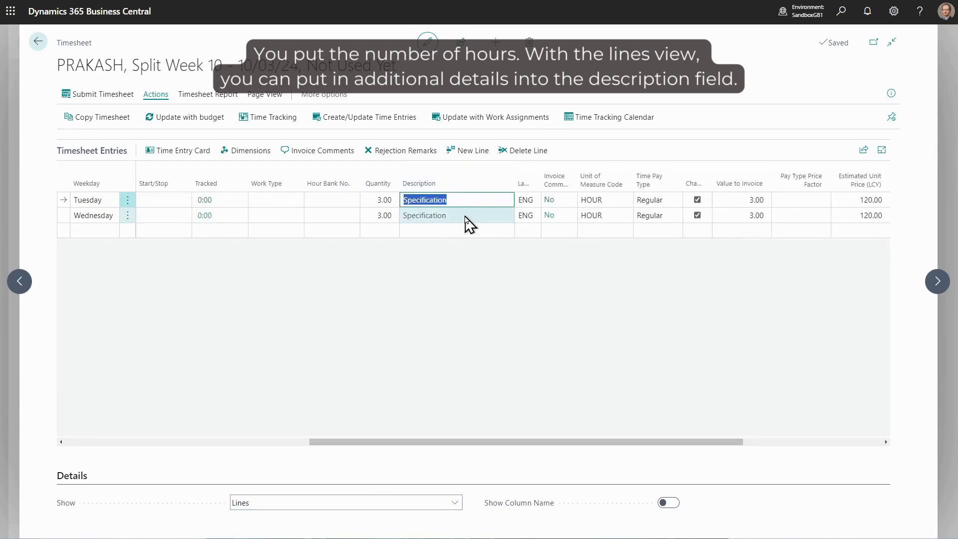
click(468, 216)
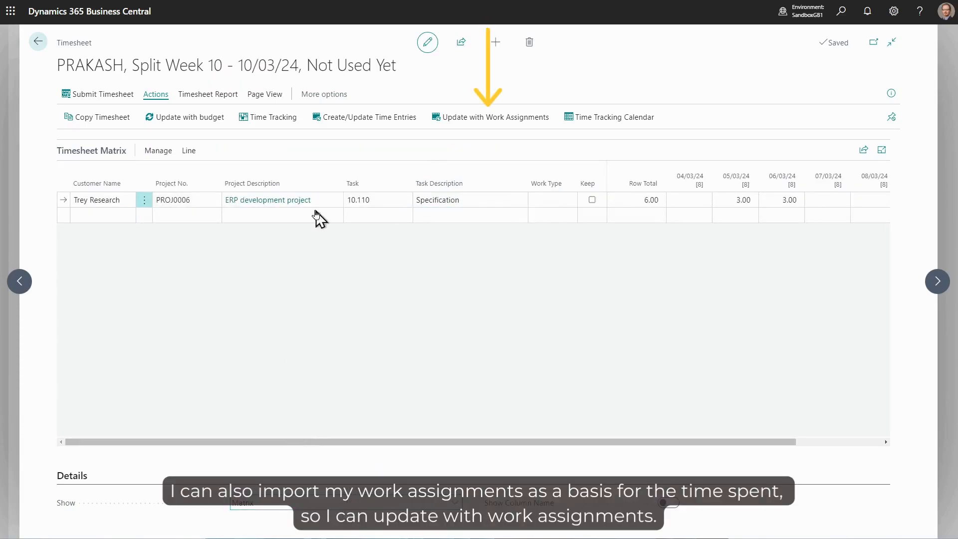
- Update the week 10 timesheet with the work assignments, submit it for approval and return to the role center
click(486, 122)
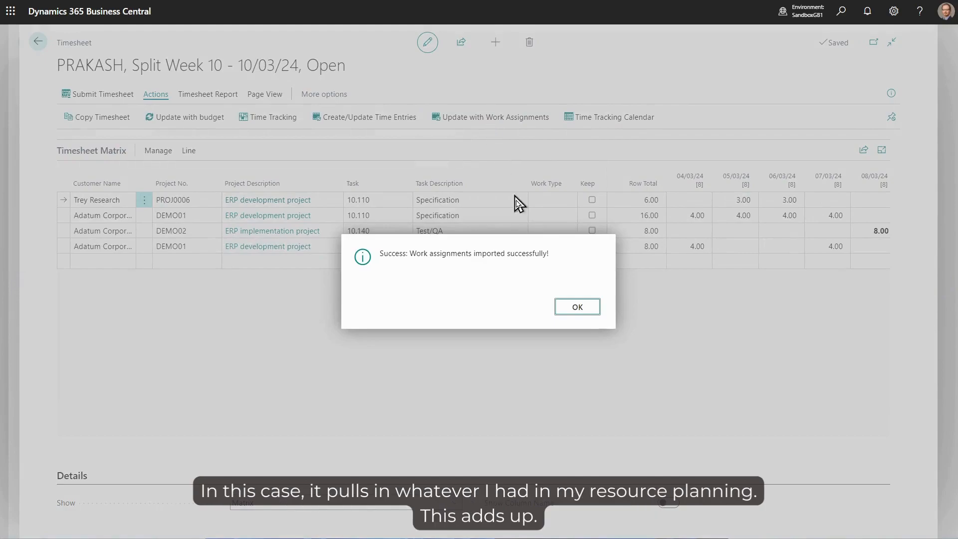
click(575, 309)
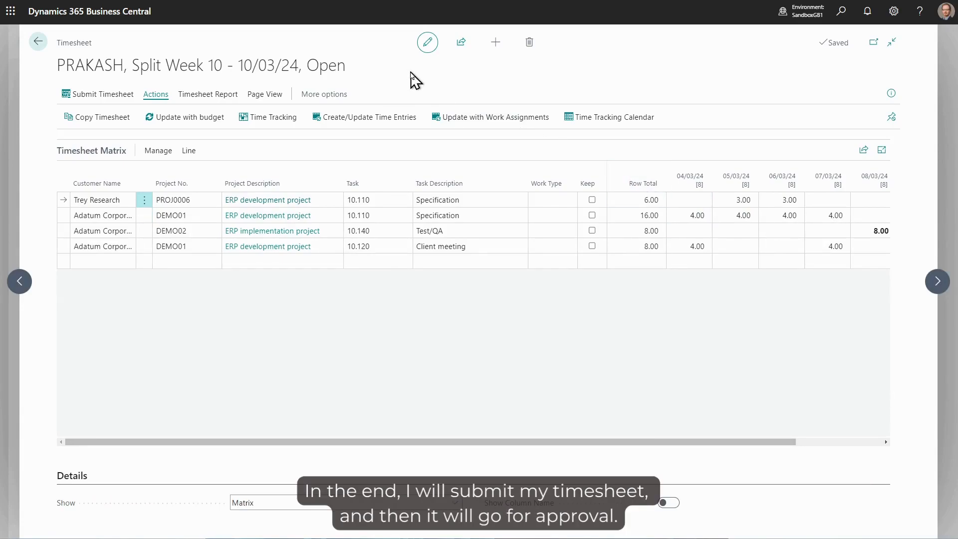
click(89, 95)
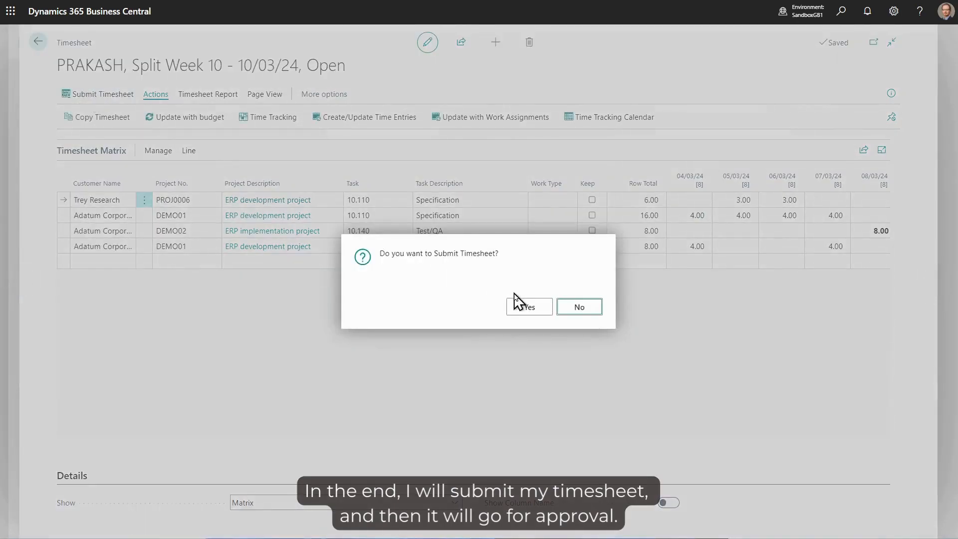
click(528, 310)
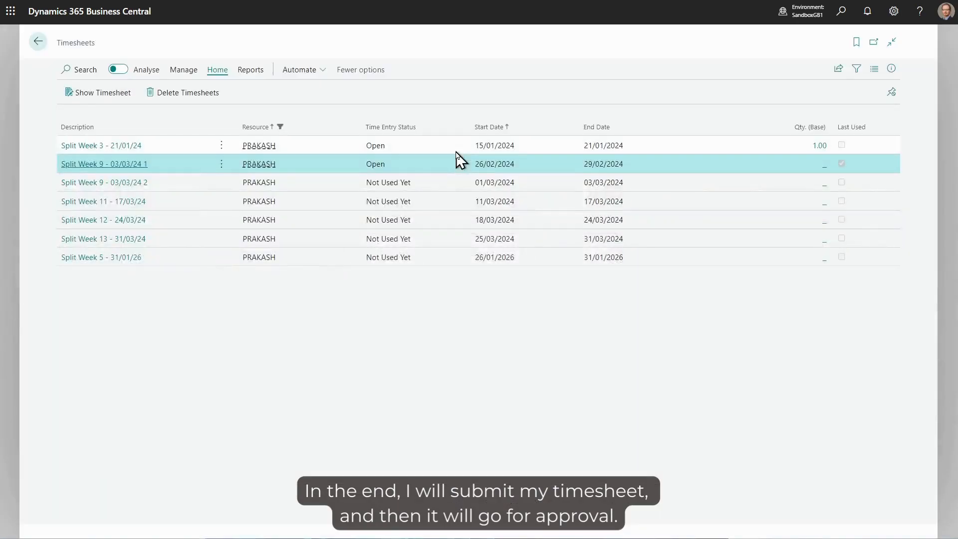
click(38, 41)
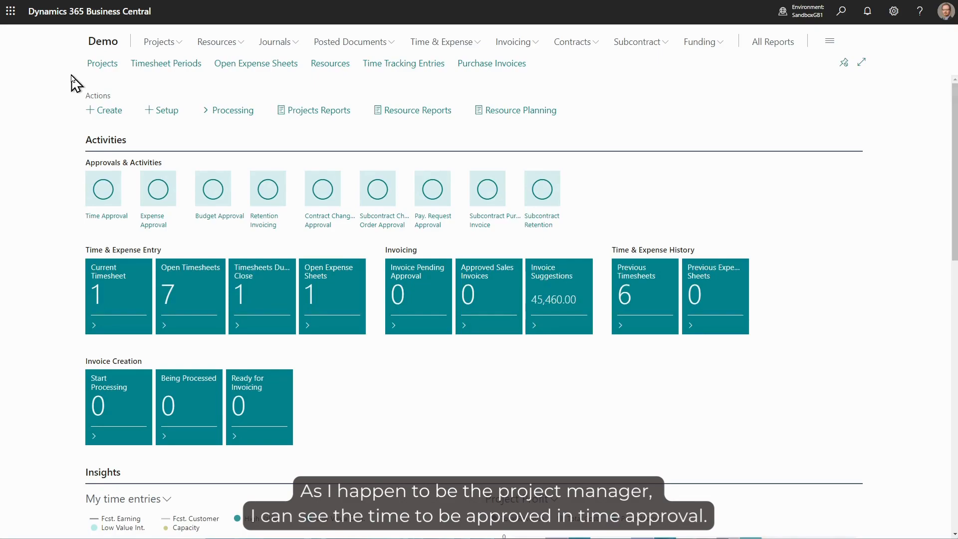
- Open the time approval page and group the submitted hours by Resource
click(118, 189)
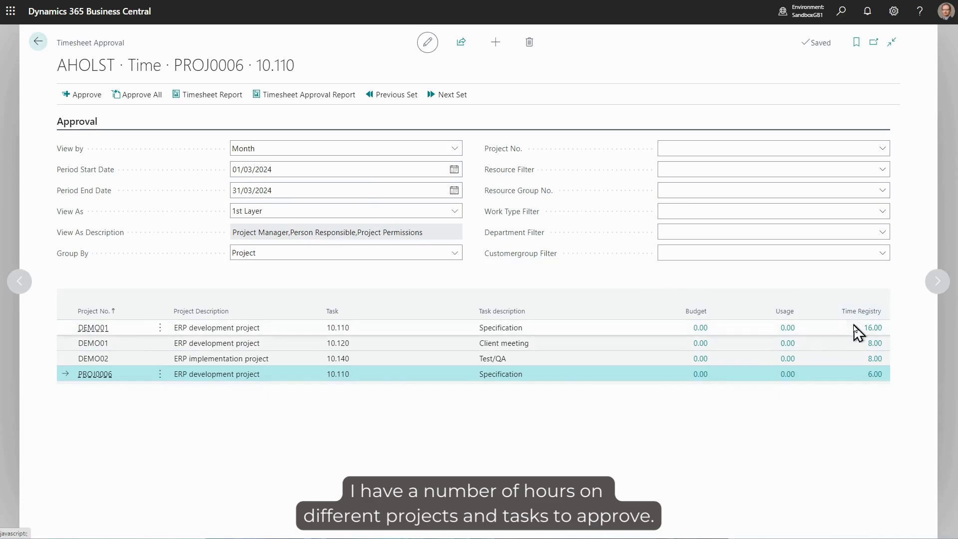
click(375, 257)
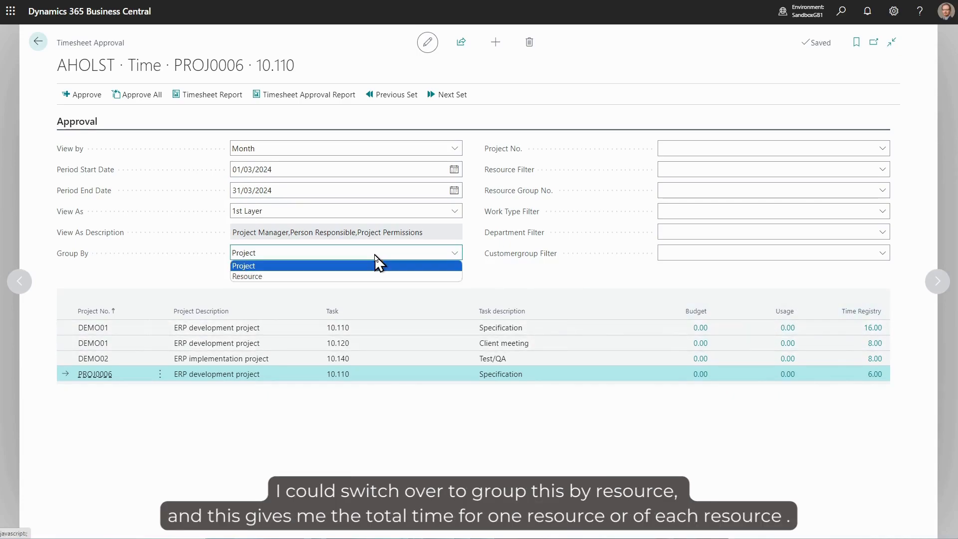
click(360, 276)
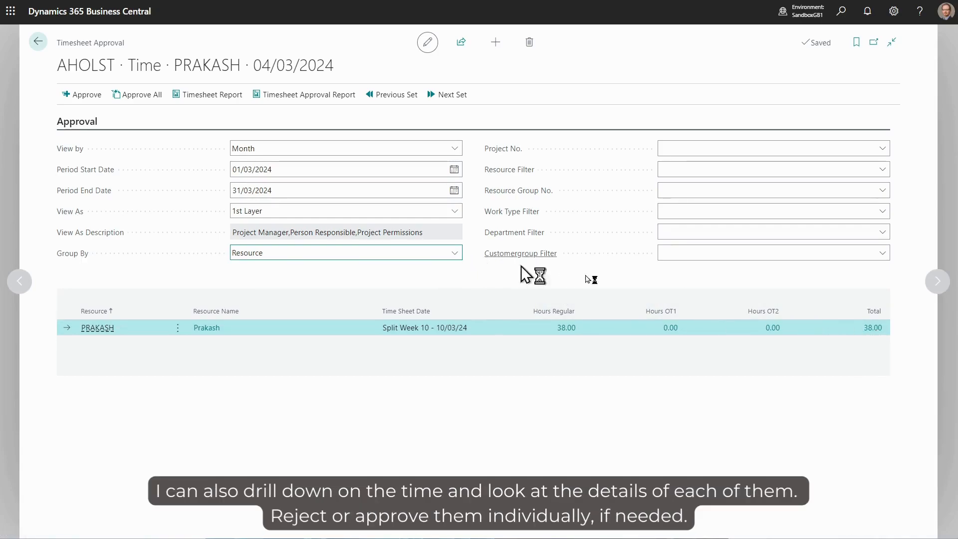
- Review the time entries behind the resource's total hours, approve all submitted time and return to the role center
click(874, 330)
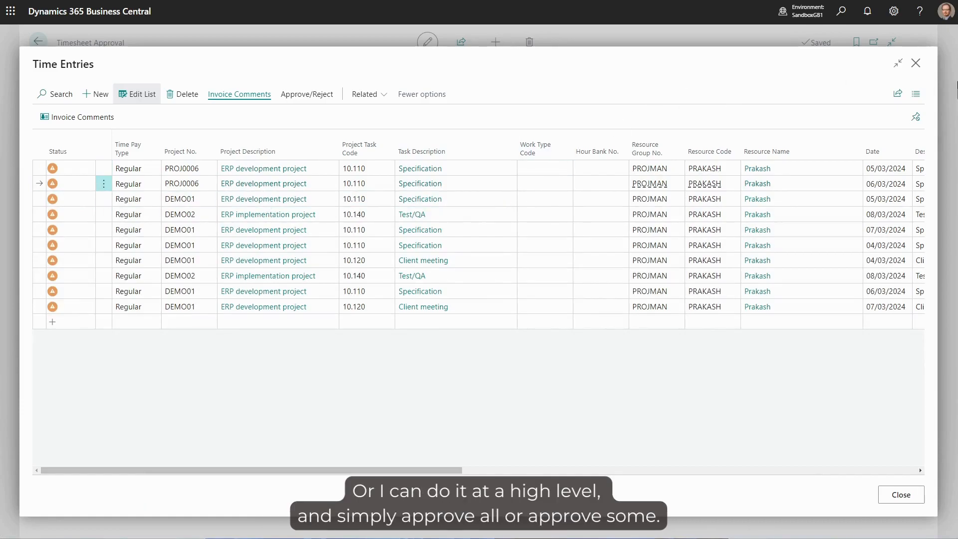
click(915, 64)
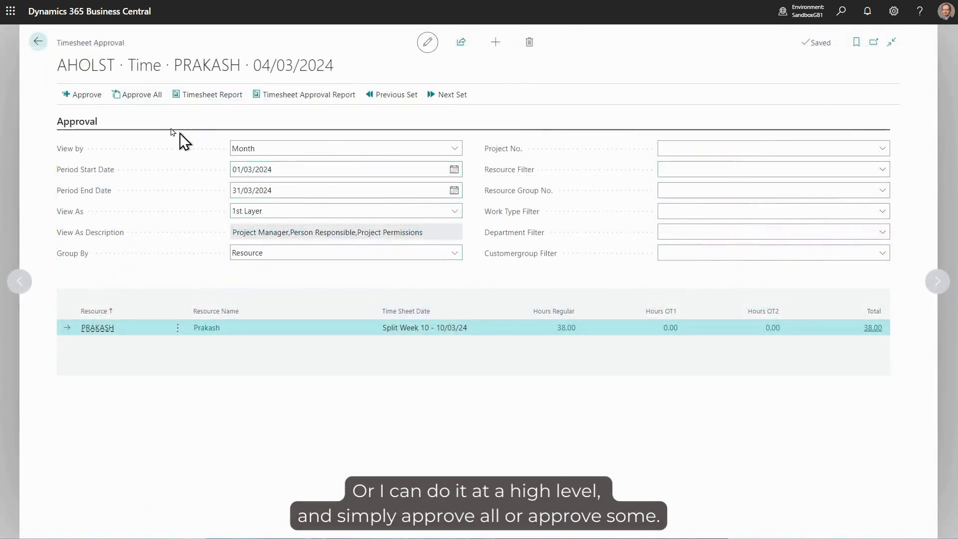
click(140, 99)
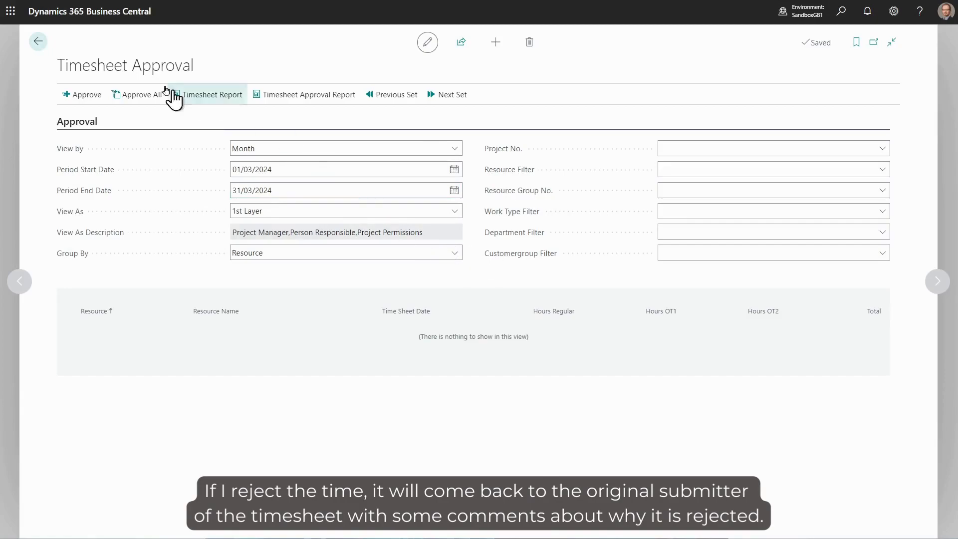
click(38, 42)
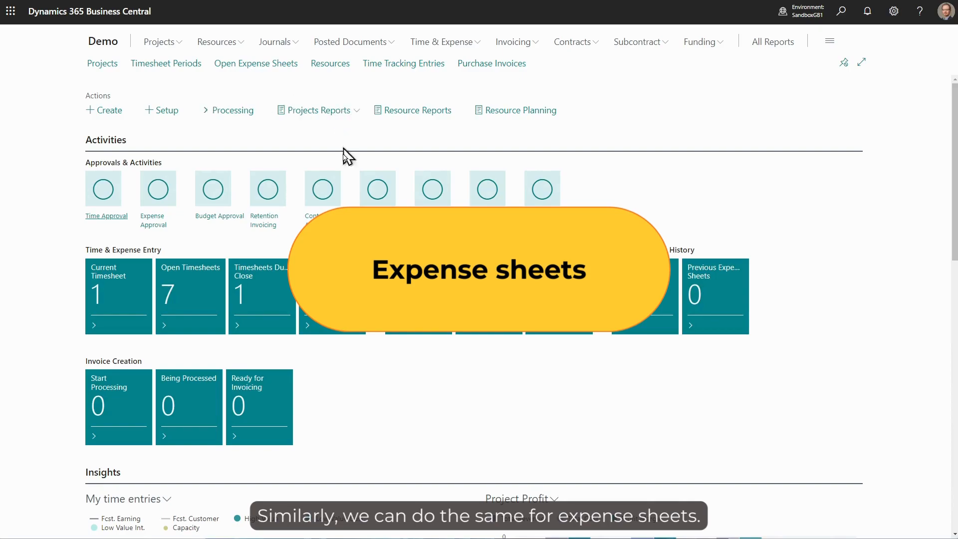
- Open expense sheet EXP-00001 and view the attached documents form of its Hotel & Accommodation line
click(338, 287)
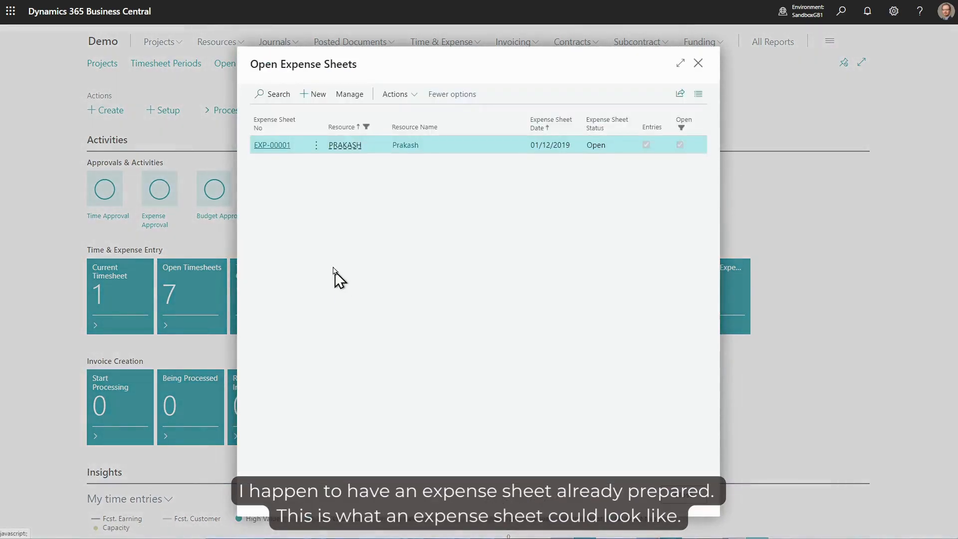
click(273, 145)
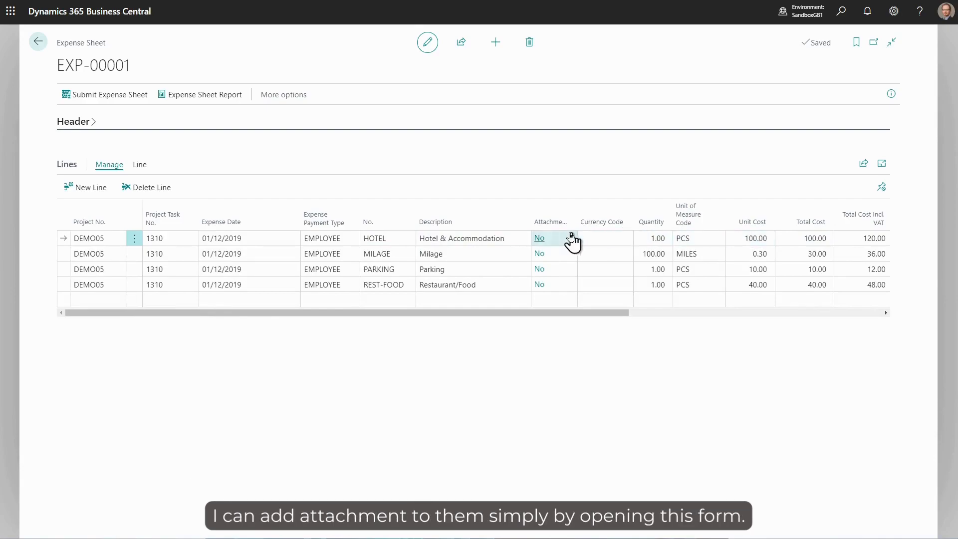
click(544, 240)
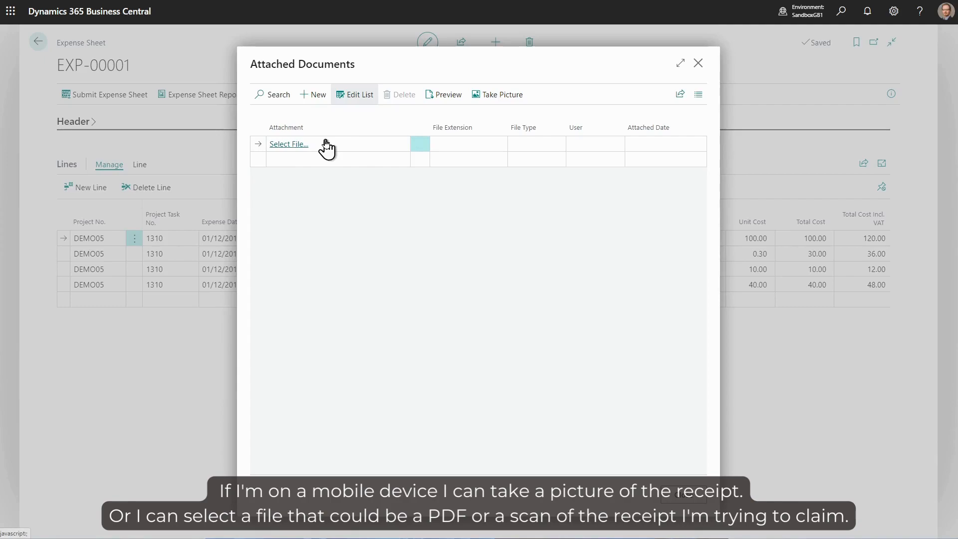
- Close the attached documents form without adding a file, submit expense sheet EXP-00001 and return to the role center
click(699, 63)
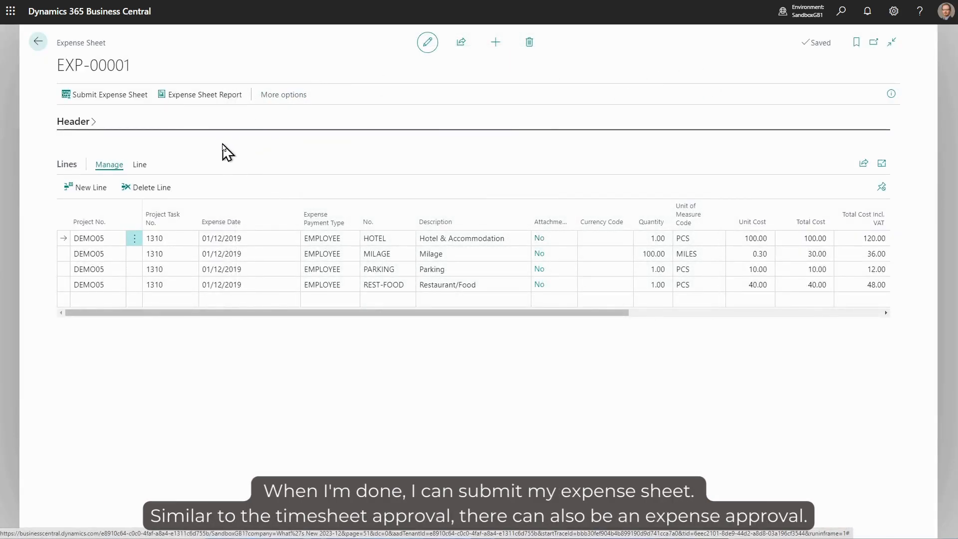
click(133, 96)
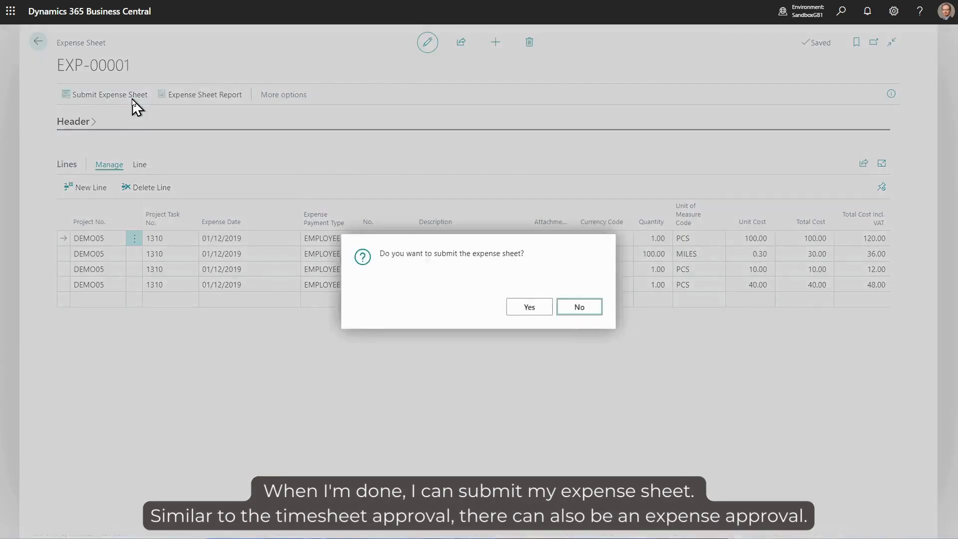
click(522, 313)
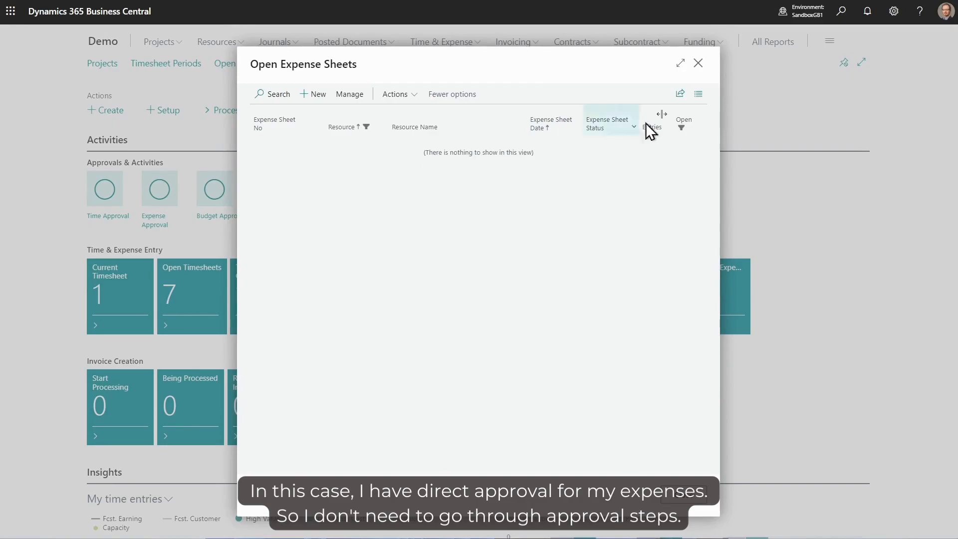
click(698, 63)
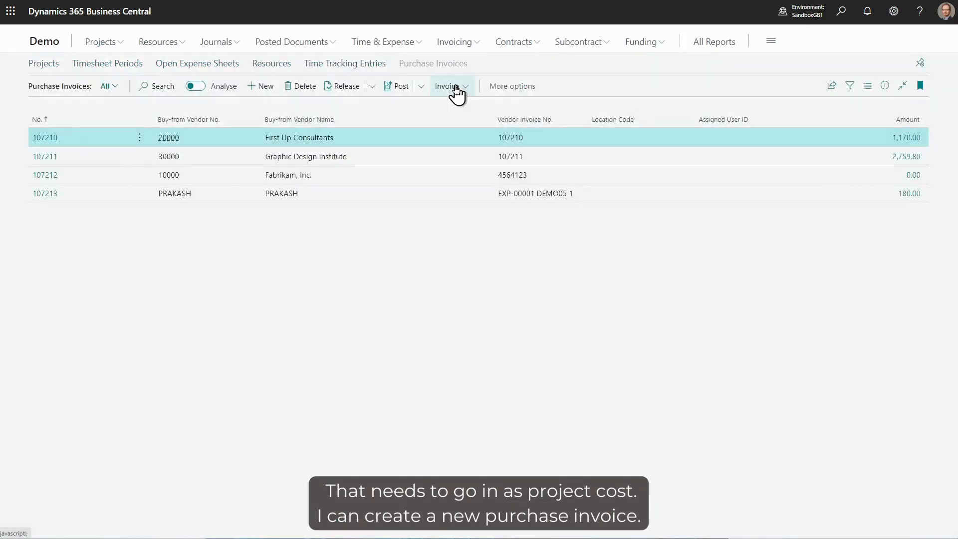
- Create a new purchase invoice for vendor Fabrikam, Inc. with vendor invoice number 45612
click(264, 88)
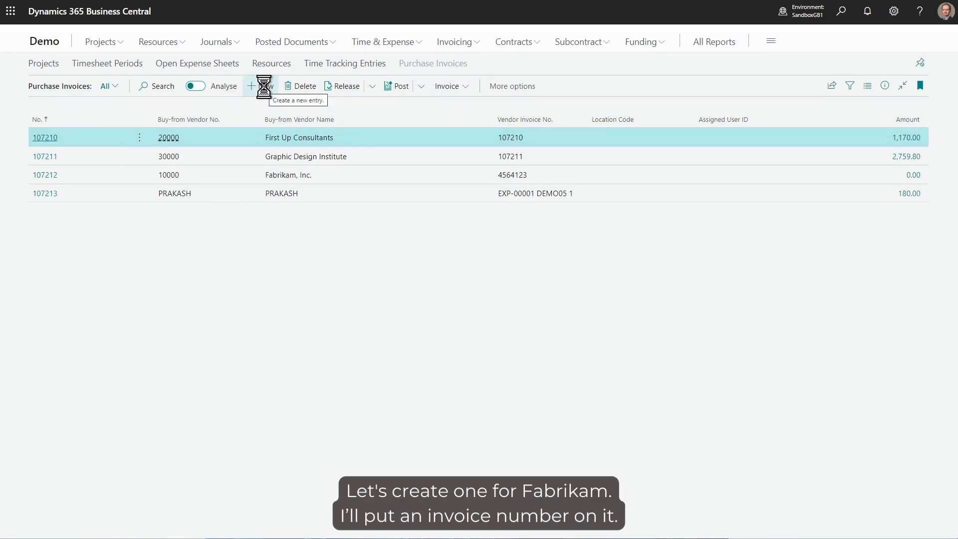
text(f)
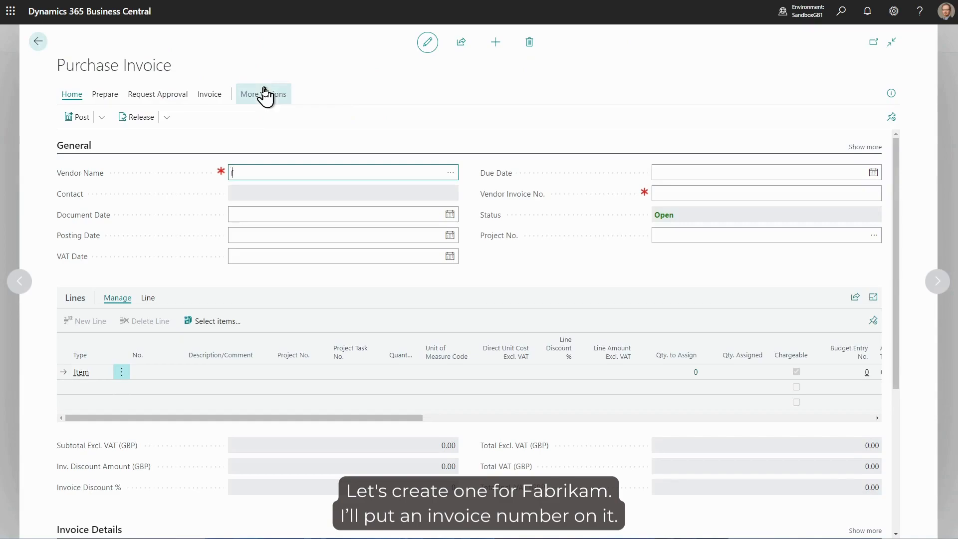
text(ab)
key(Tab)
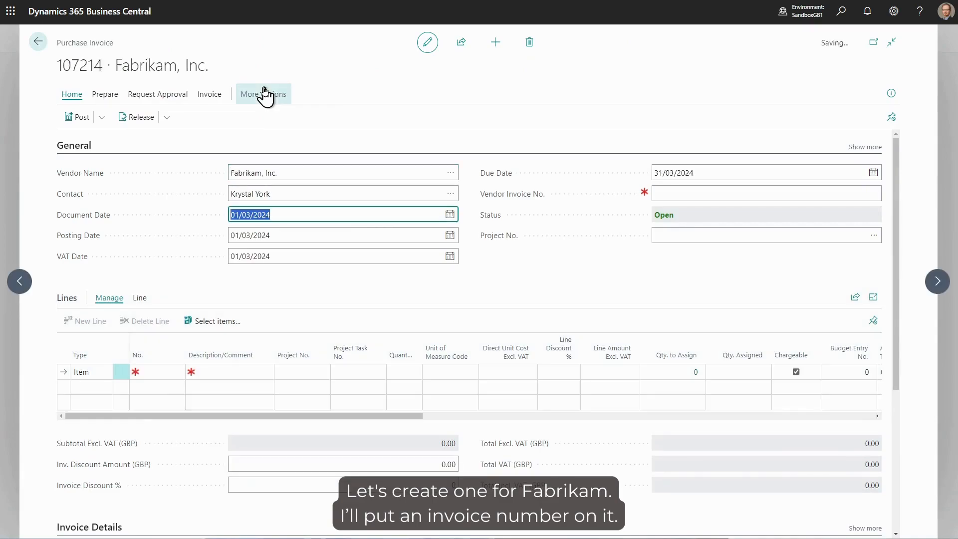
click(737, 193)
text(45612)
- Add item 1896-S, ATHENS Desk, to the first line of the purchase invoice
click(158, 373)
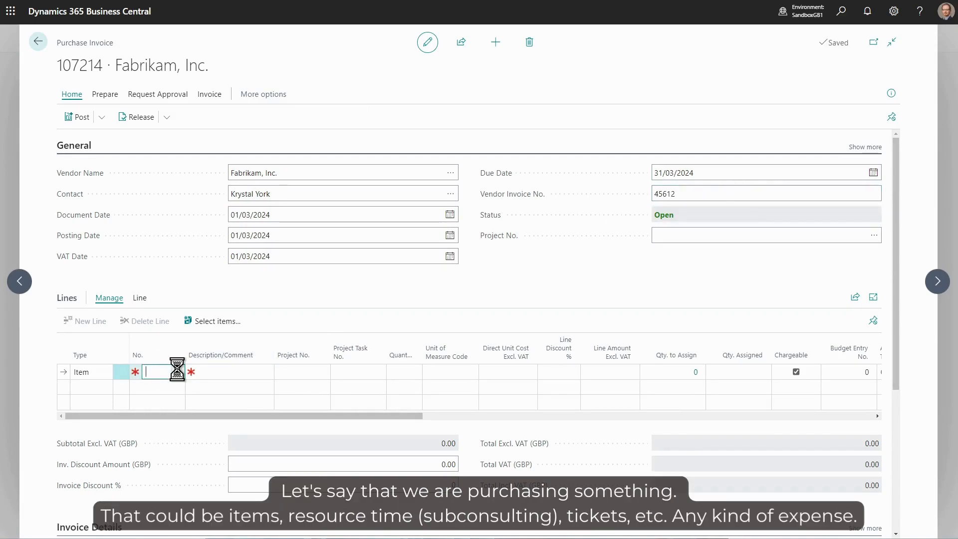
click(178, 372)
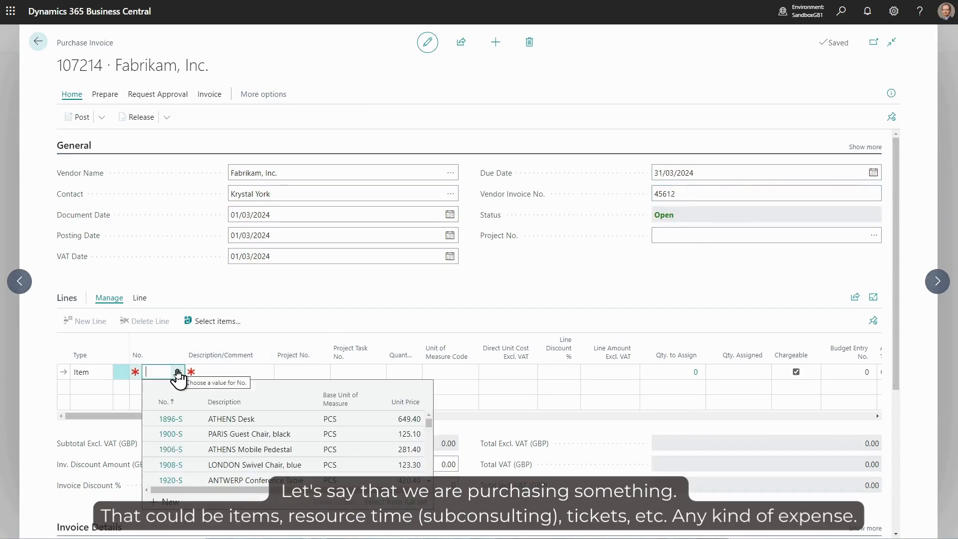
click(170, 423)
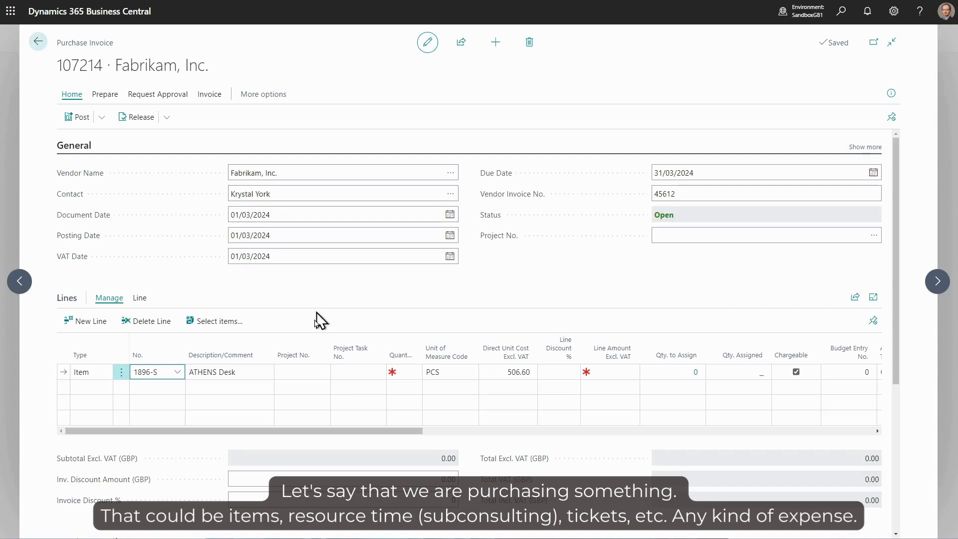
- Assign the ATHENS Desk line to project PROJ0006 and its Development task 10.130
click(296, 372)
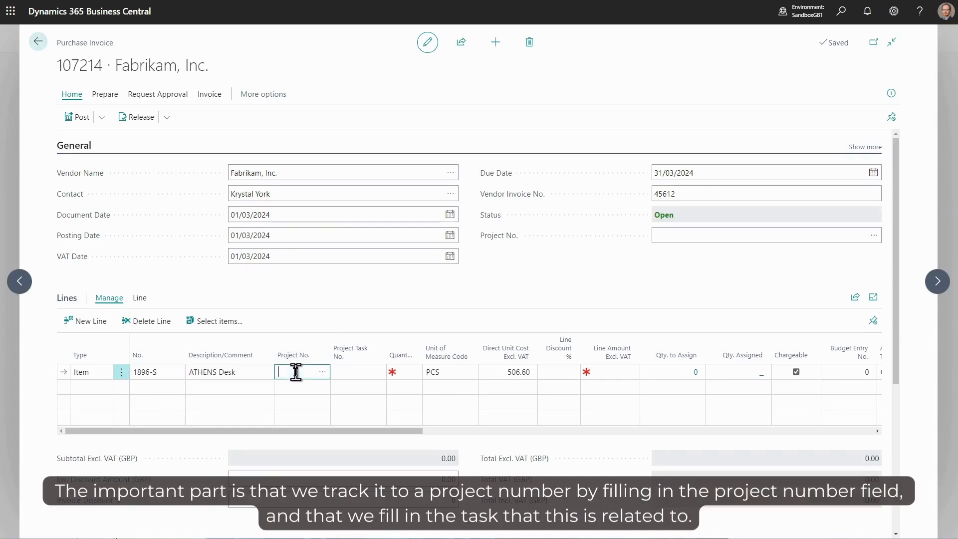
click(323, 375)
click(282, 306)
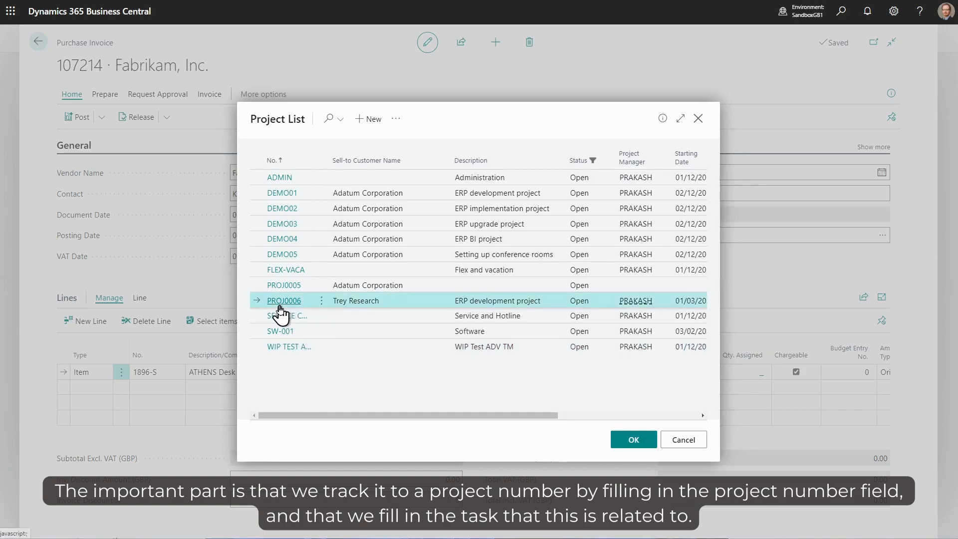
click(352, 375)
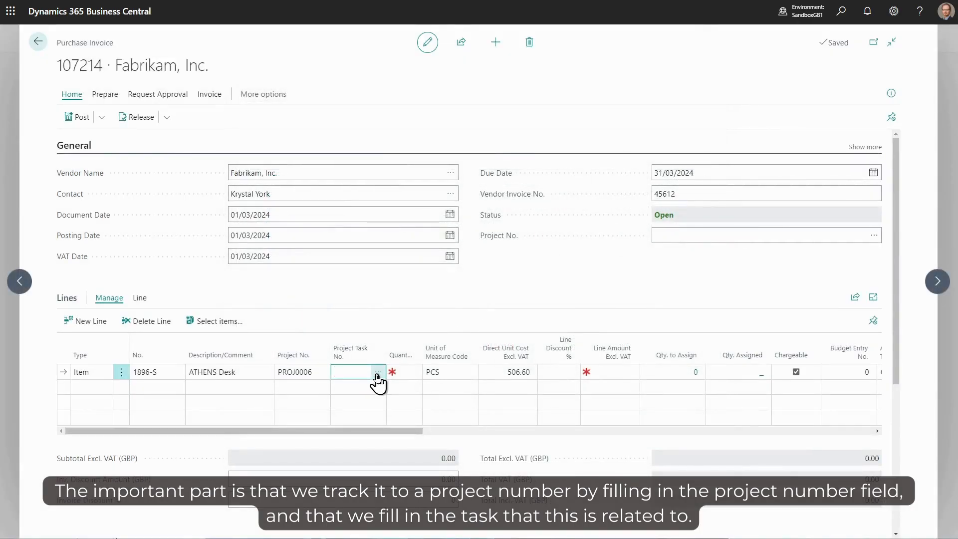
click(378, 373)
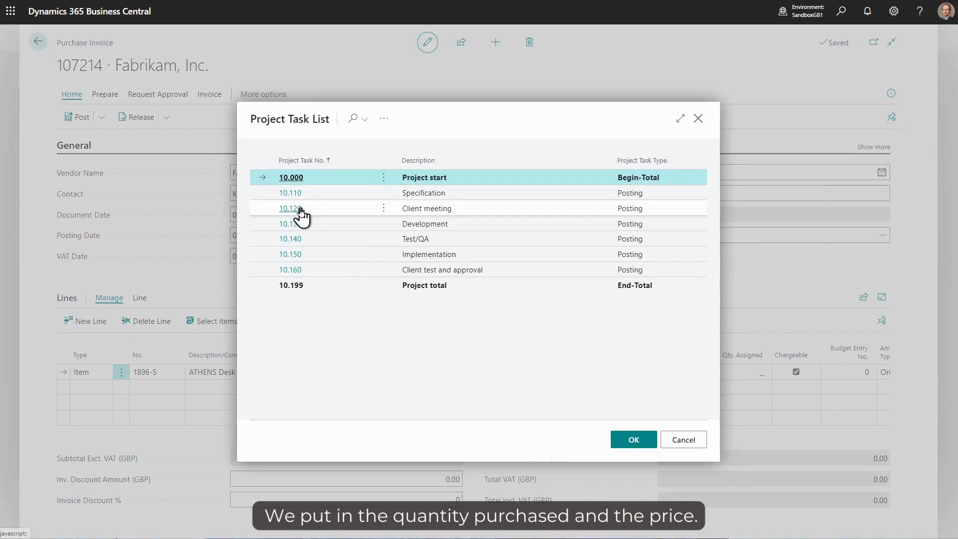
click(293, 226)
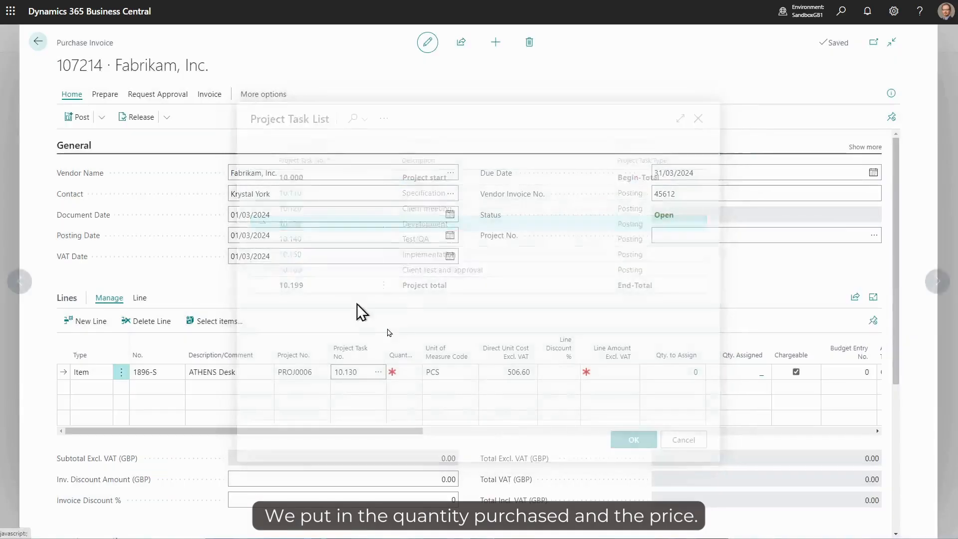
- Set the ATHENS Desk line's quantity to 1 and post the purchase invoice without opening the posted document
click(403, 372)
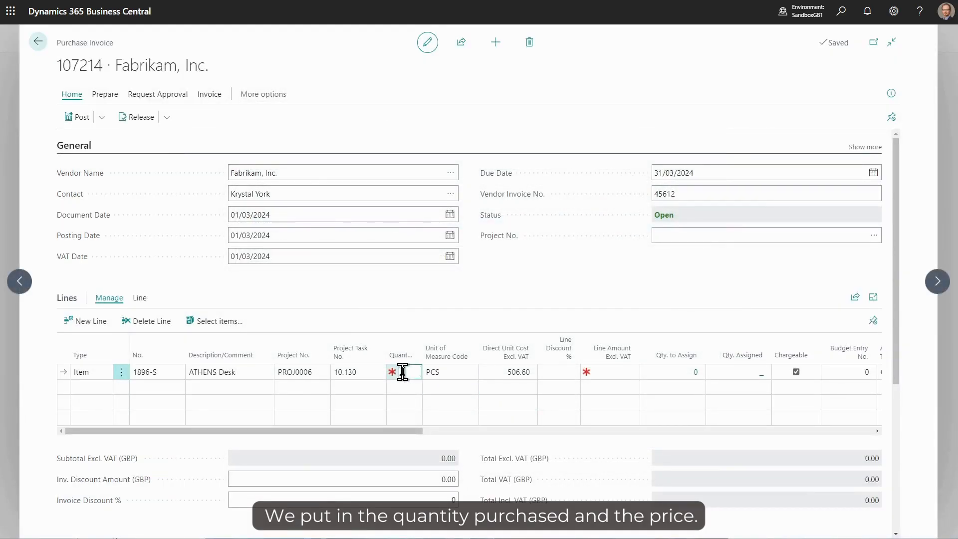
text(1)
key(Tab)
key(Tab)
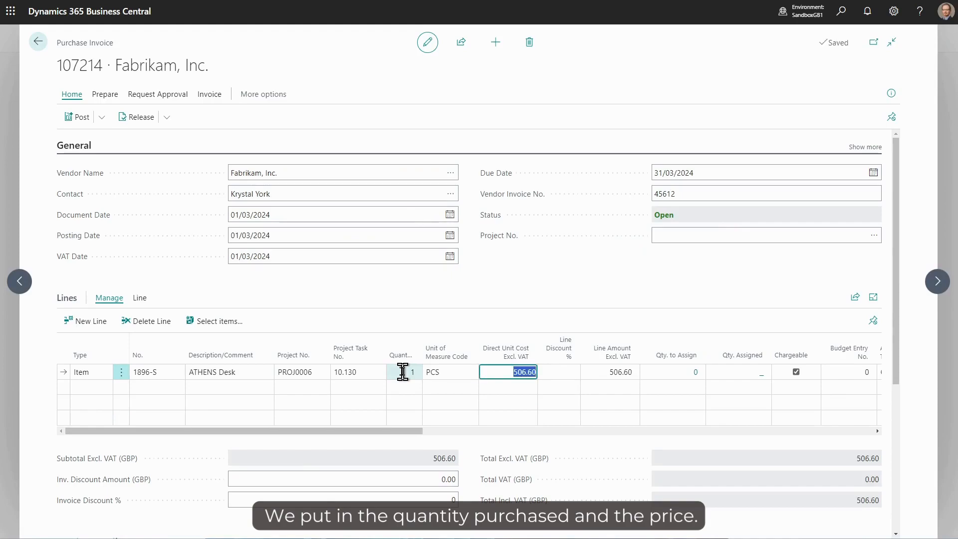
click(423, 291)
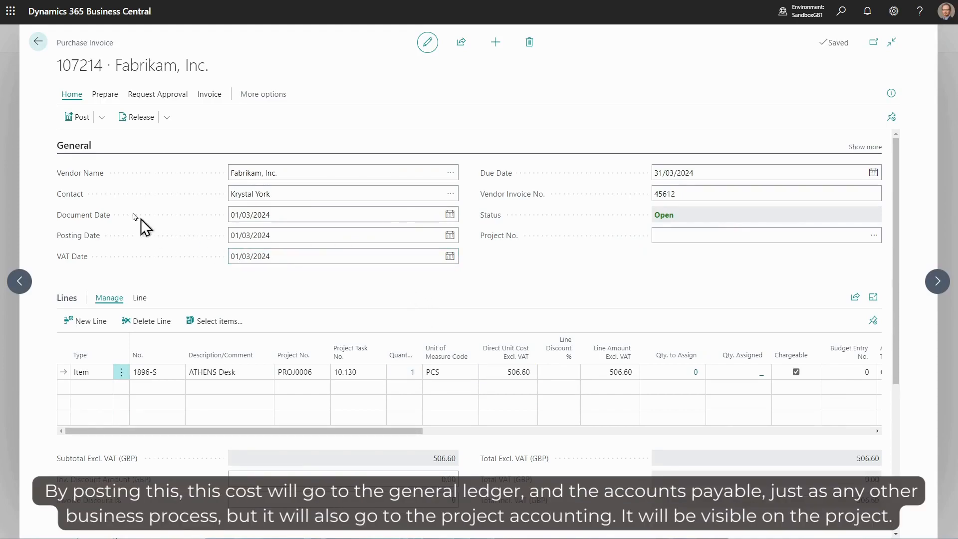
click(81, 120)
click(530, 307)
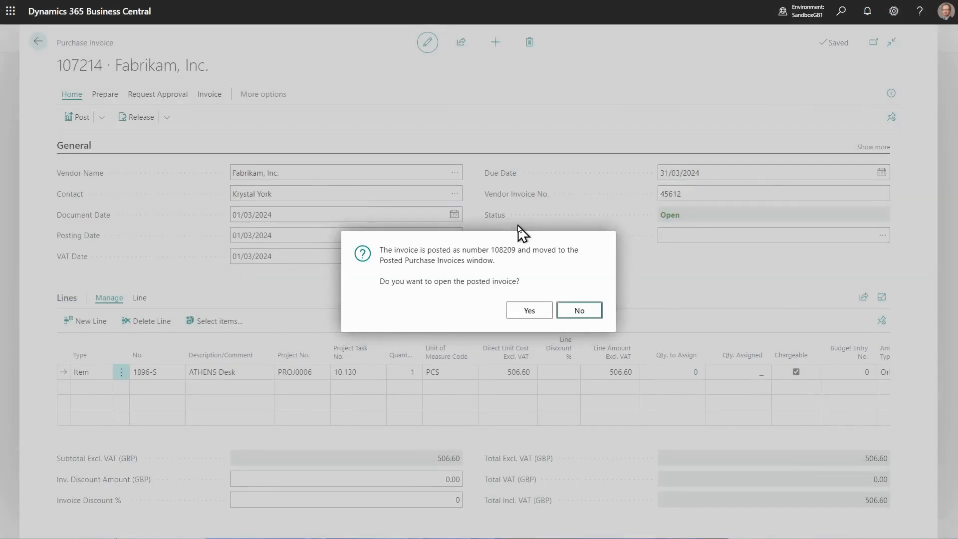
click(579, 310)
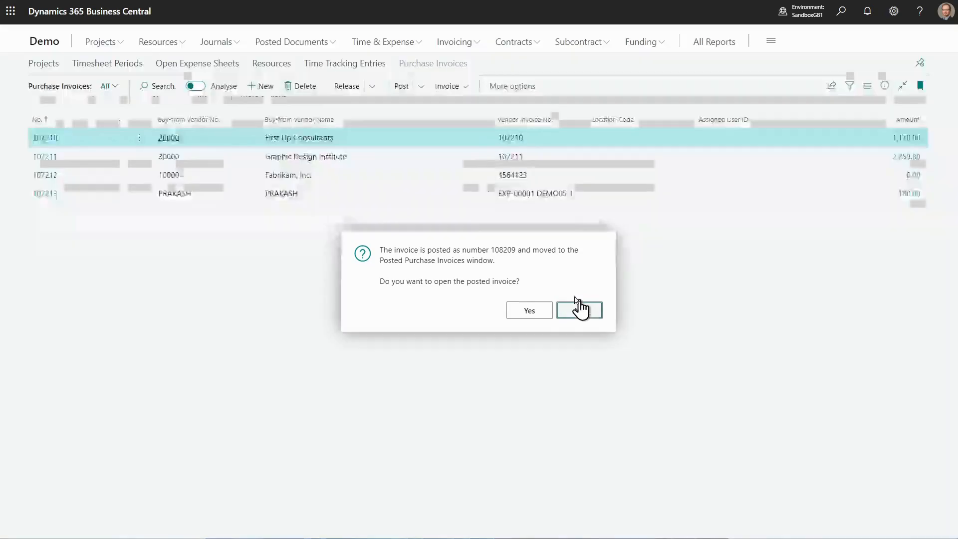
- Open the project plan of PROJ0006 from the project list and review its alert percentage, costs and resource quantities
click(40, 42)
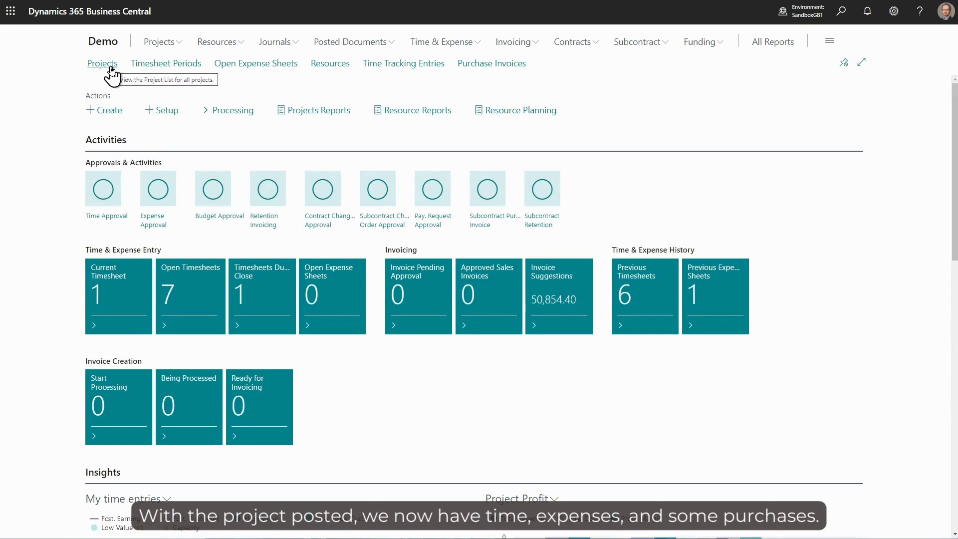
click(111, 71)
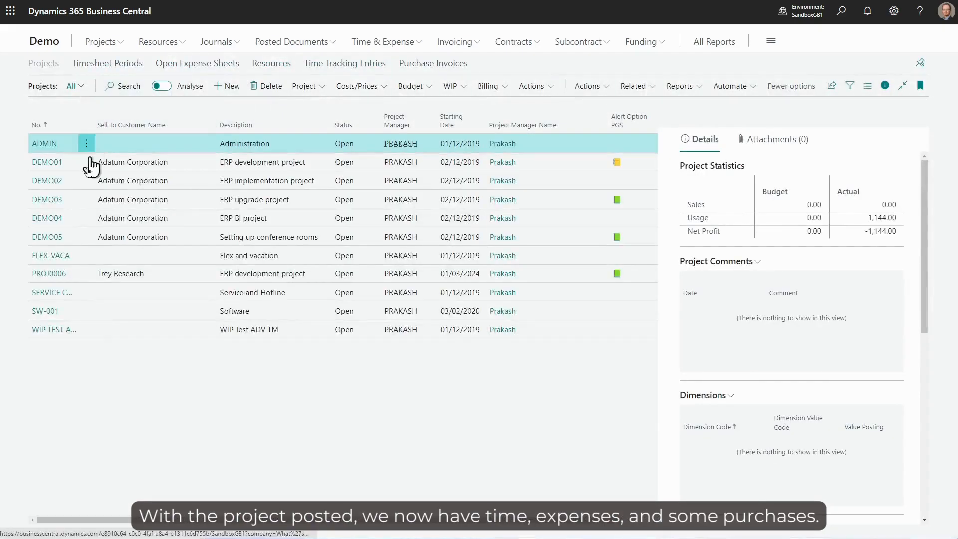
click(63, 277)
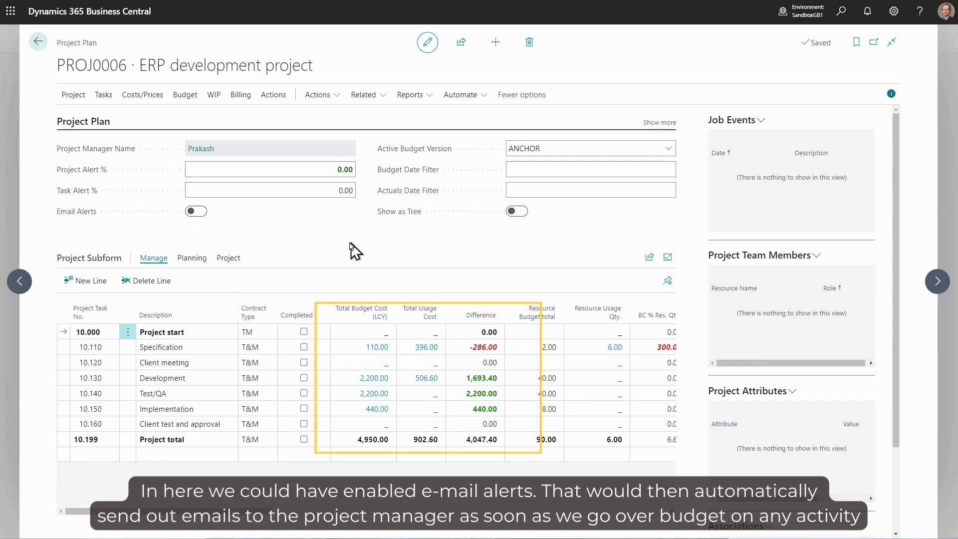
click(323, 169)
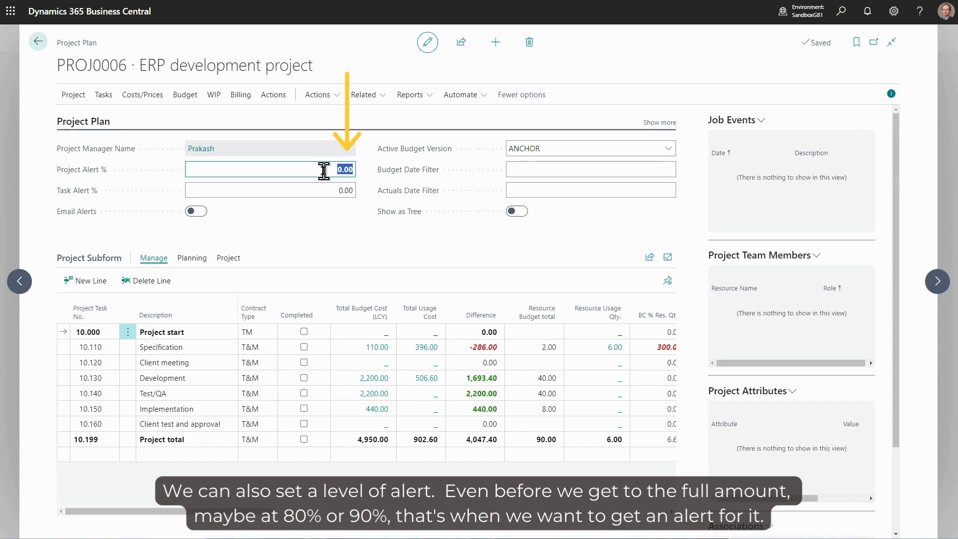
click(392, 262)
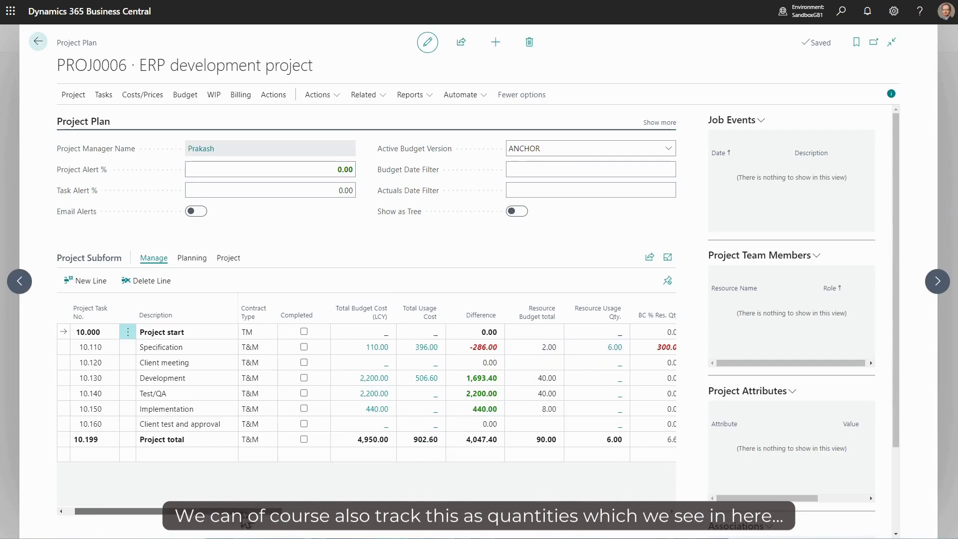
drag(247, 512, 311, 527)
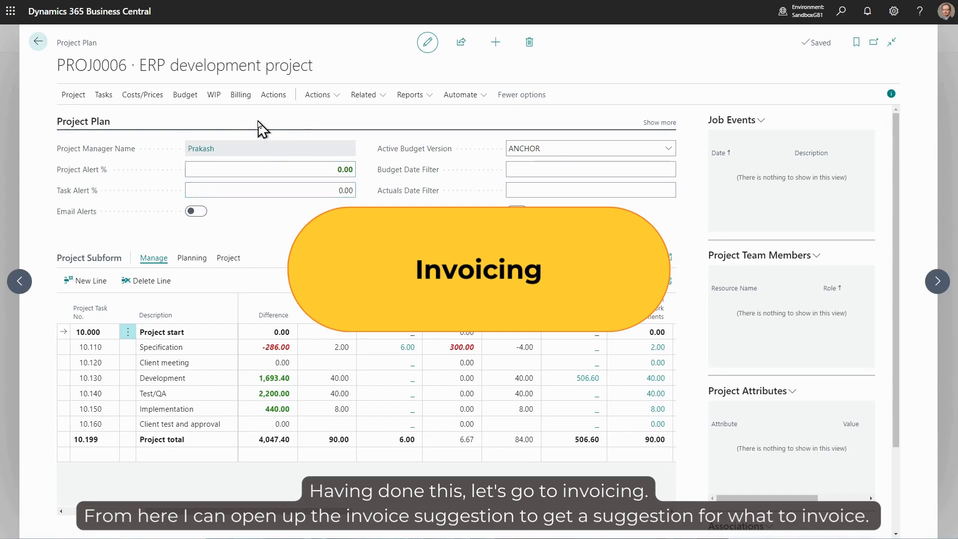
- Open the project's invoice suggestion and set the quantity to invoice on the 05/03/2024 Specification line to 2
click(240, 101)
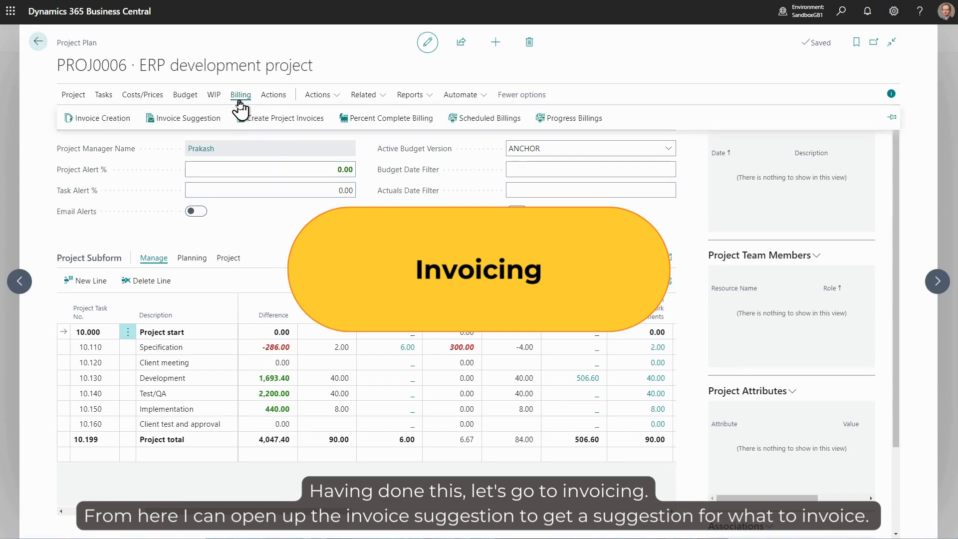
click(188, 118)
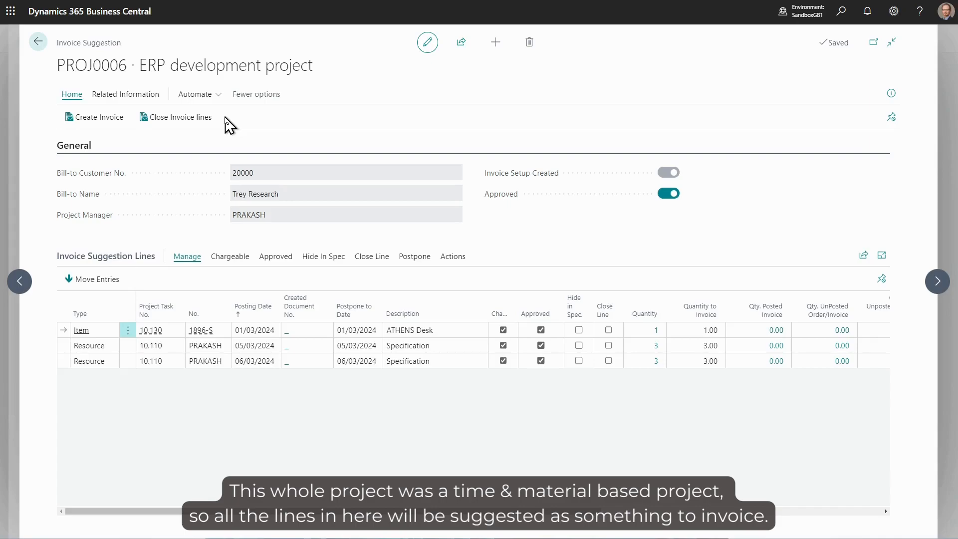
click(447, 346)
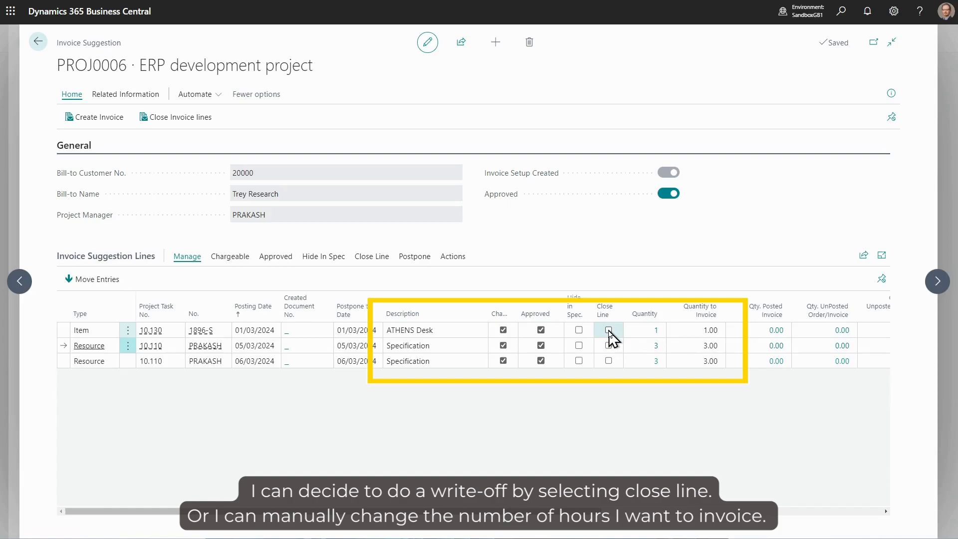
click(697, 345)
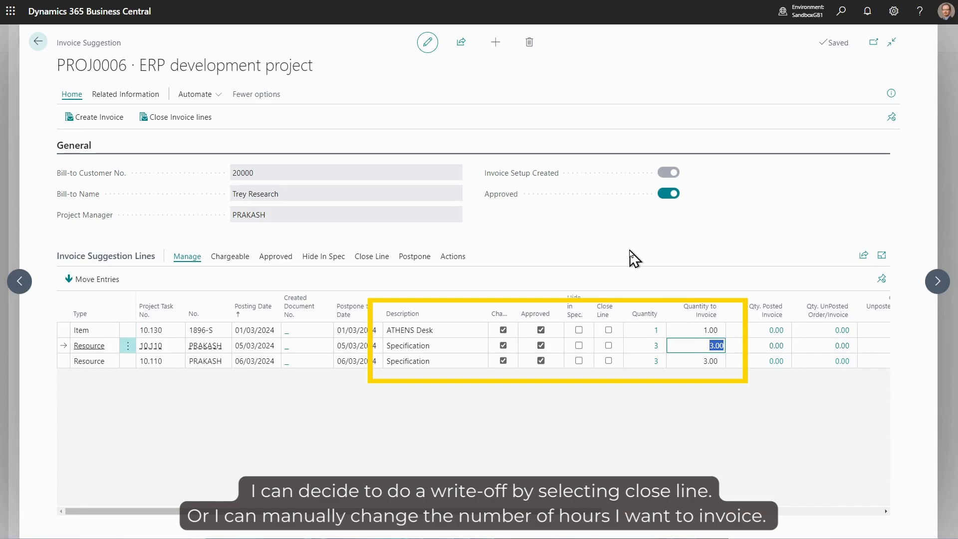
text(2)
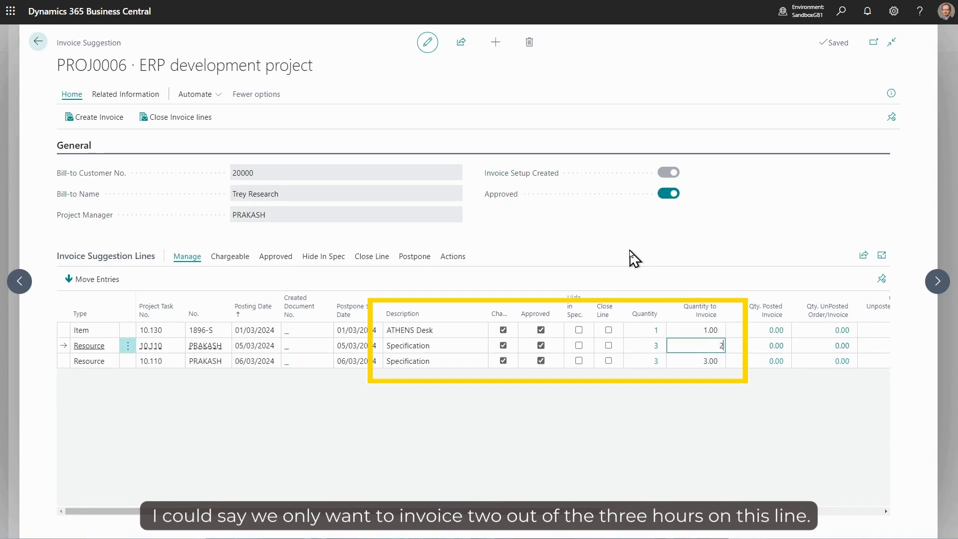
key(Down)
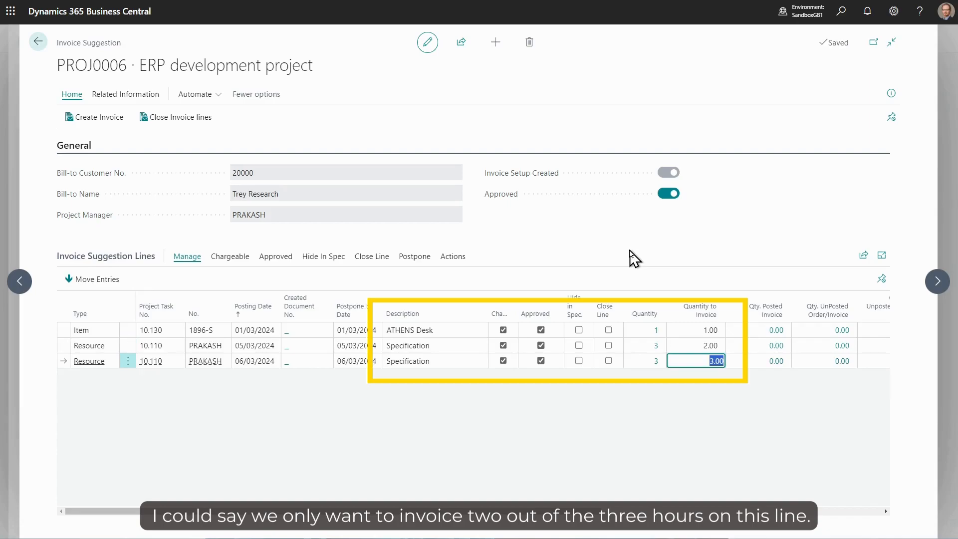
click(630, 251)
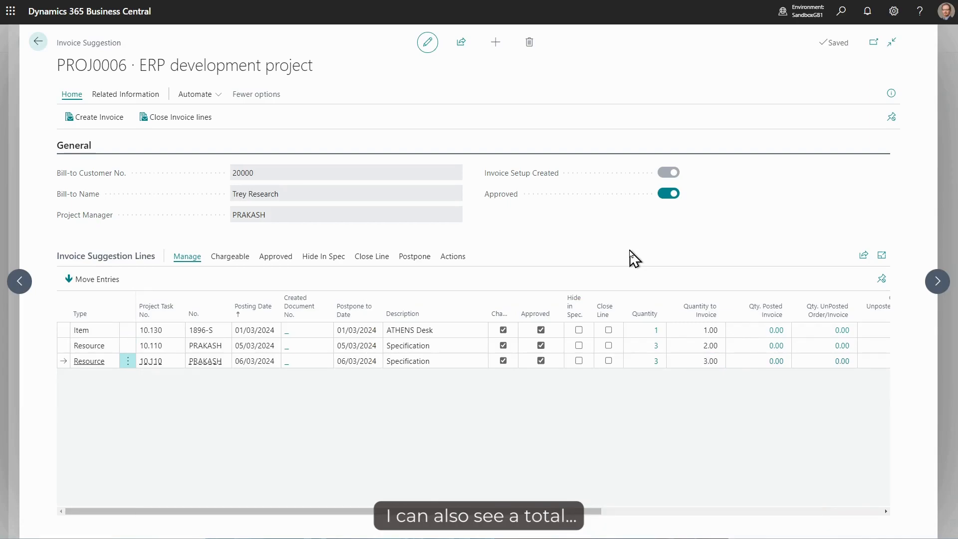
- Show the invoice suggestion's billing totals and create the project's sales invoice for all usage, based on the invoice suggestion
click(891, 94)
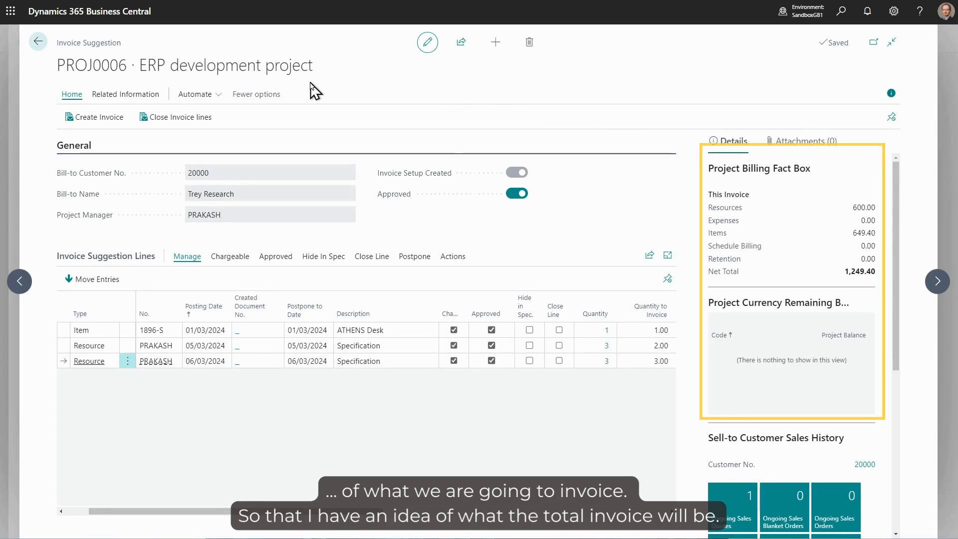
click(103, 120)
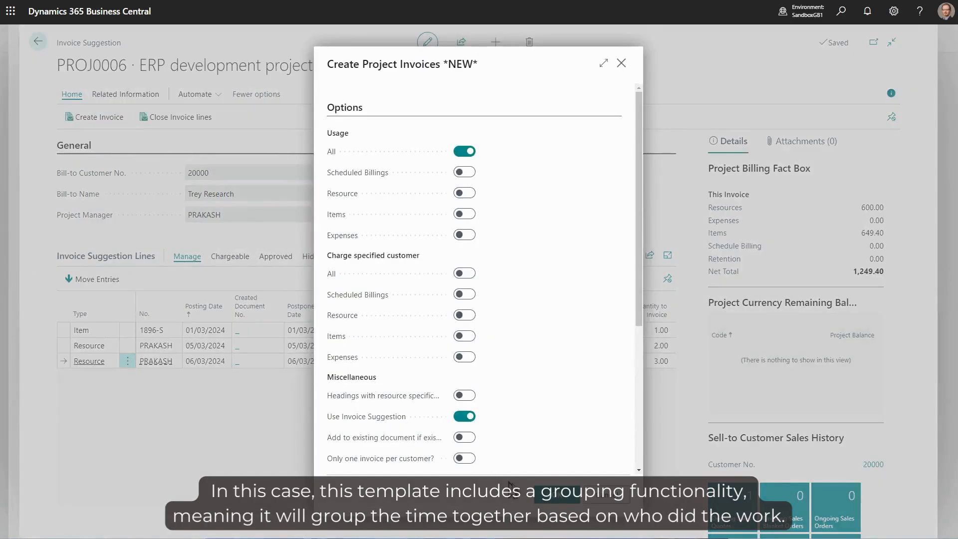
click(552, 502)
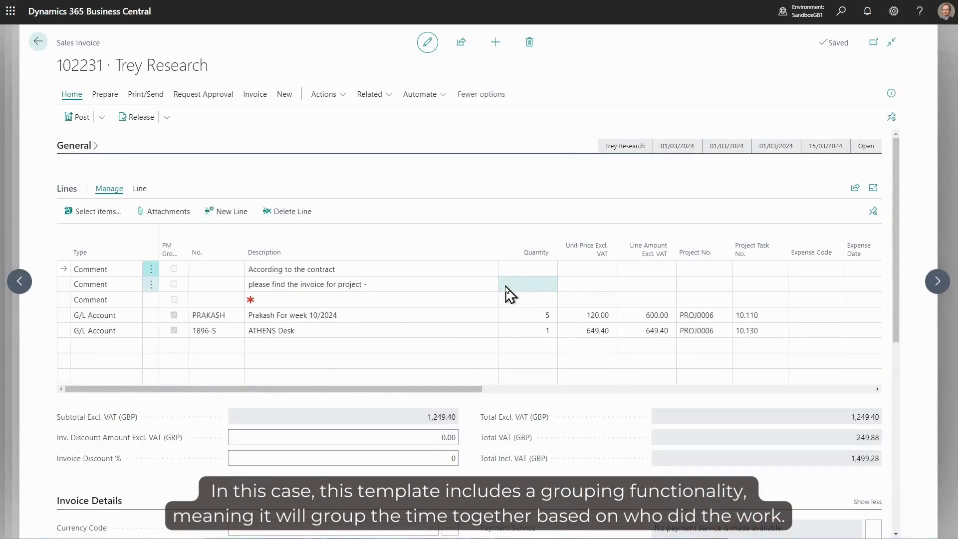
- Check the description and quantity of the grouped week 10/2024 resource line on the sales invoice, and post the invoice
click(373, 316)
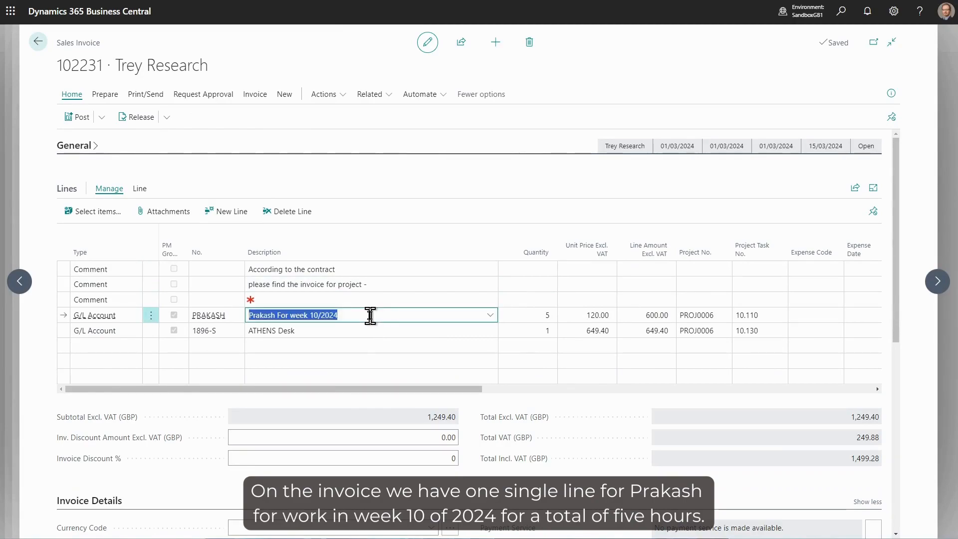
click(371, 316)
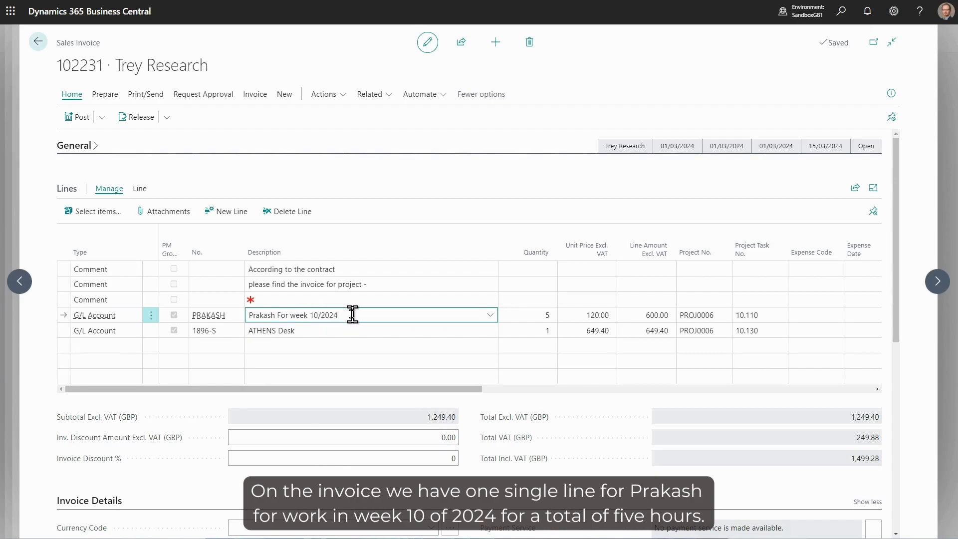
click(522, 320)
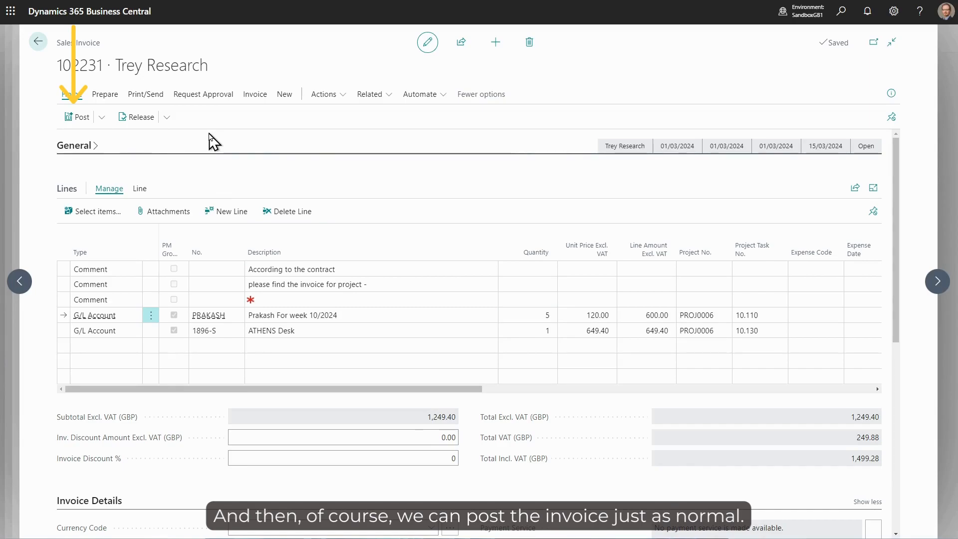
click(76, 117)
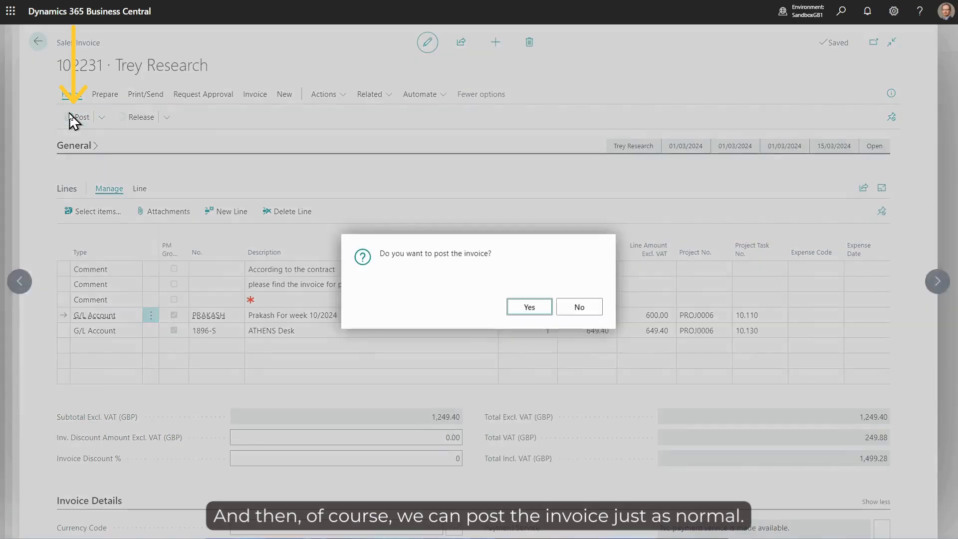
click(528, 306)
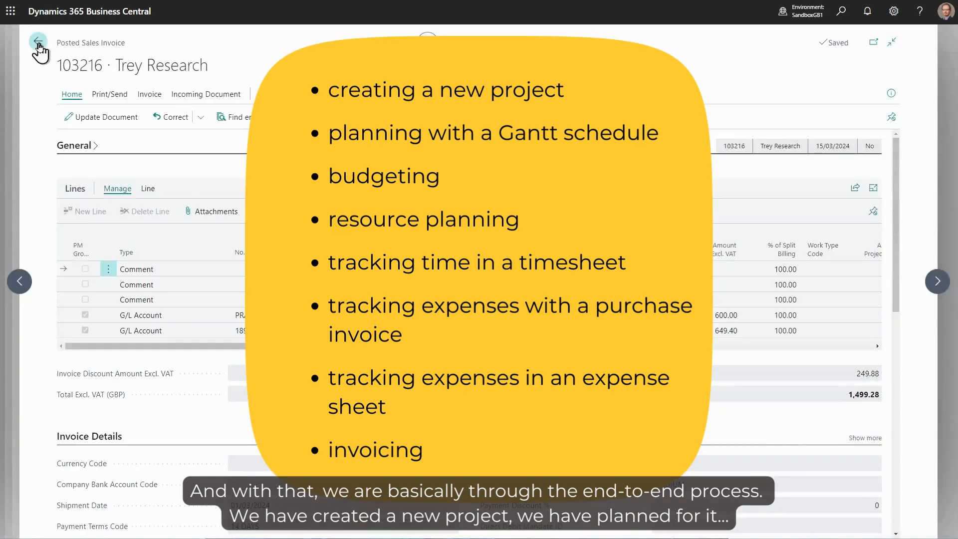
- Return from the posted sales invoice to the project list and open the project plan of PROJ0006 with the details pane hidden
click(38, 43)
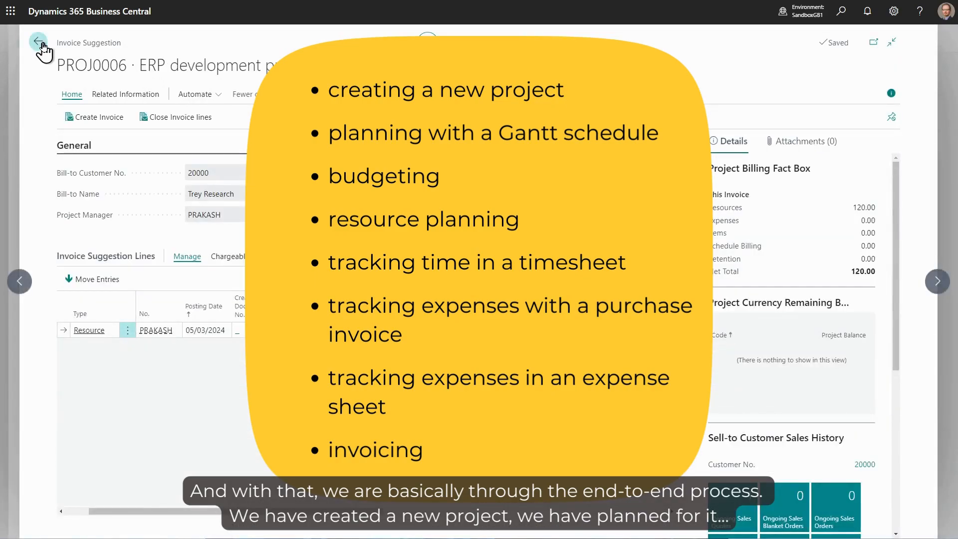
click(39, 44)
click(39, 44)
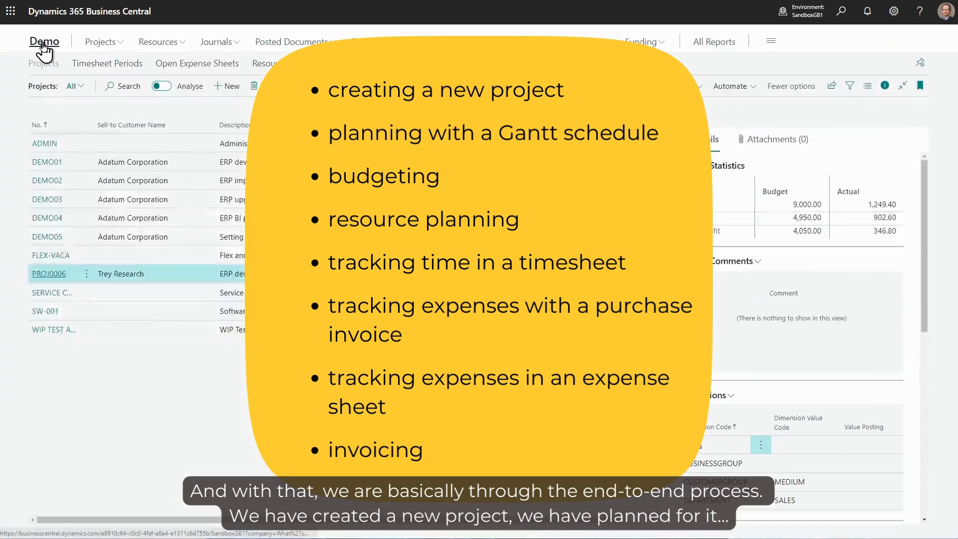
click(59, 276)
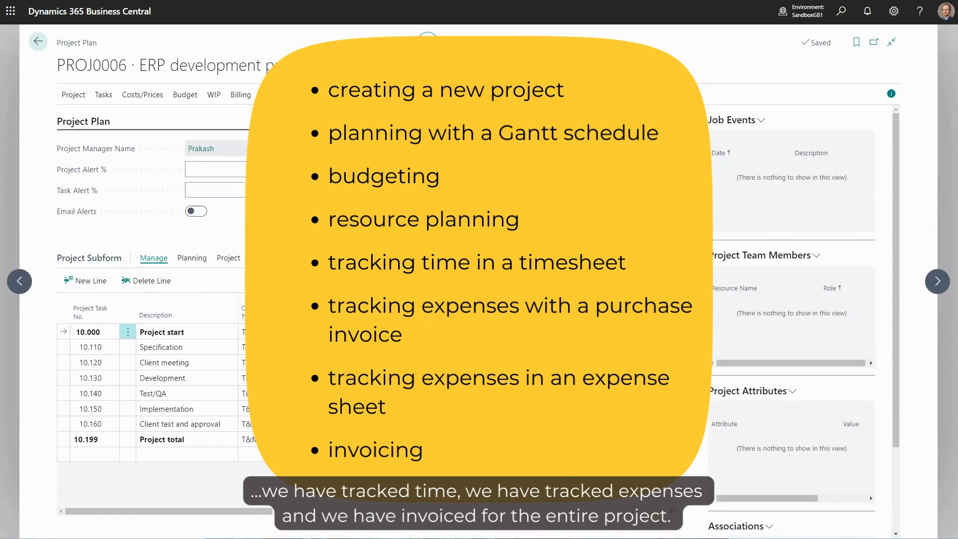
click(891, 94)
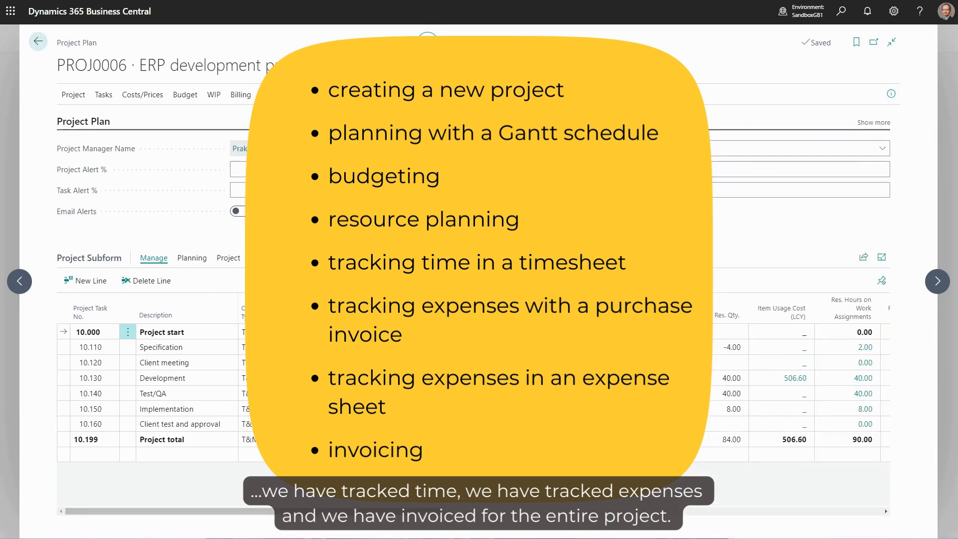